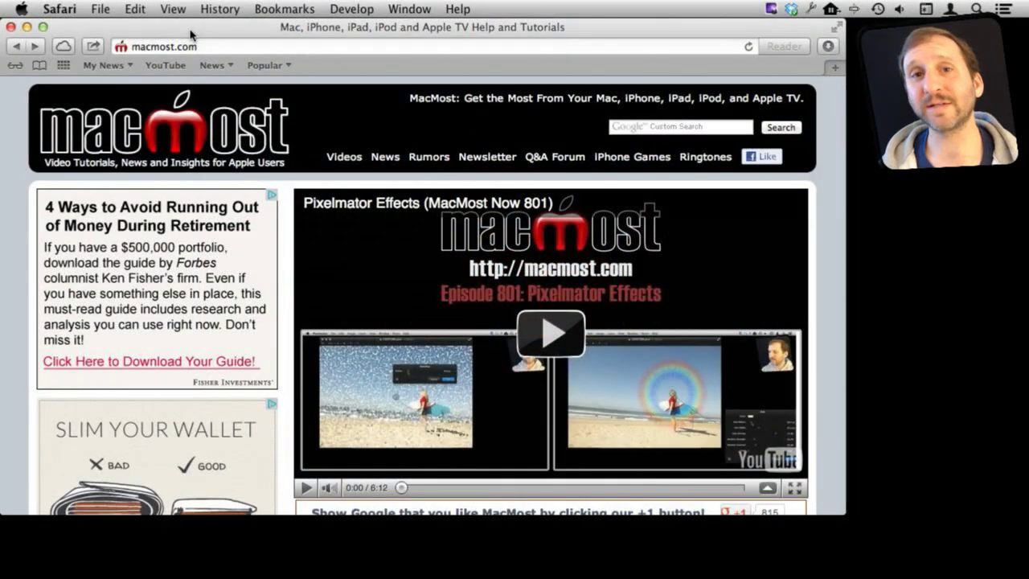
Step: Add a bookmark for the MacMost page with Bookmarks Bar chosen as its location
left_click(283, 9)
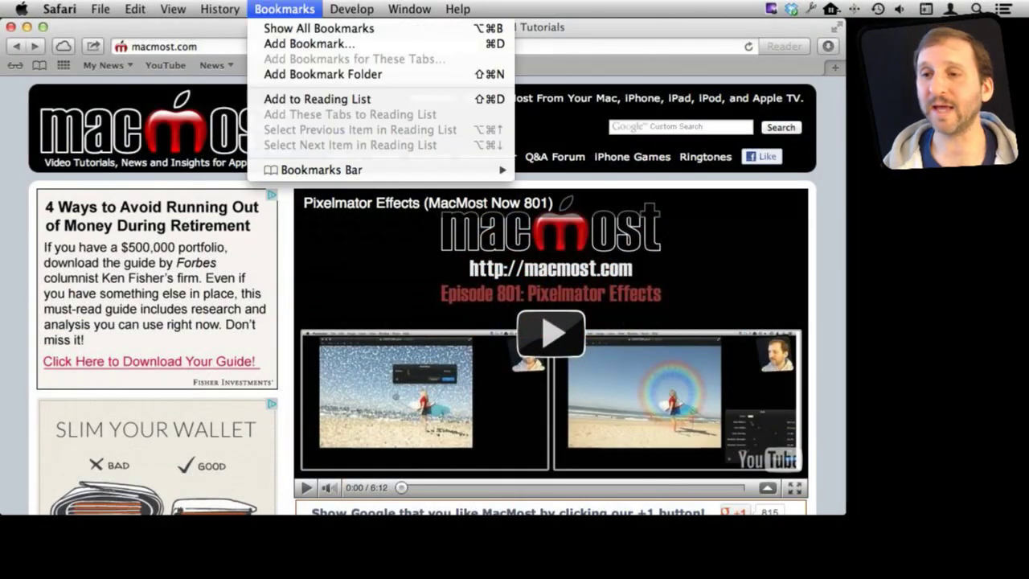
left_click(285, 44)
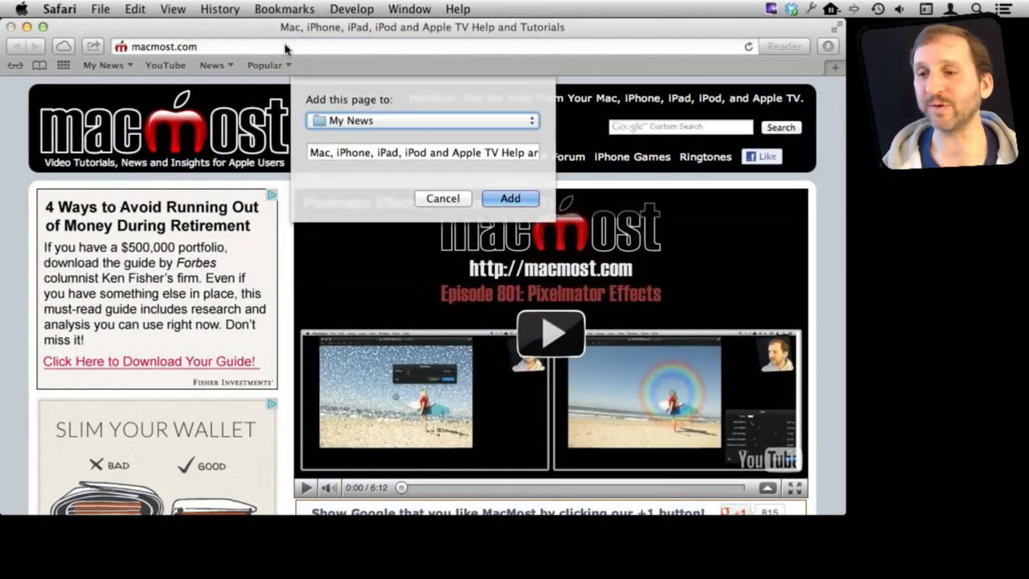
left_click(368, 119)
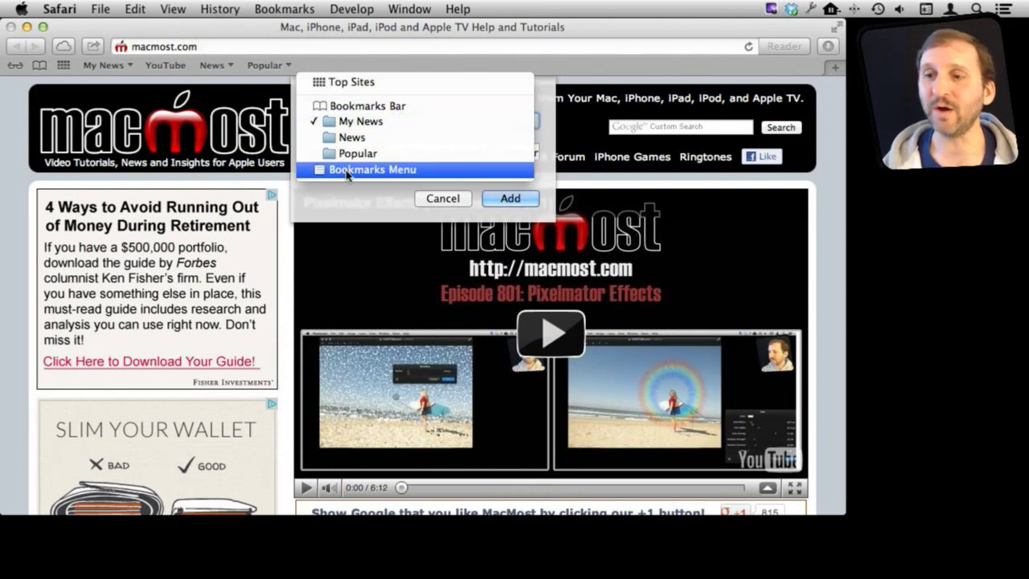
left_click(345, 108)
left_click(505, 198)
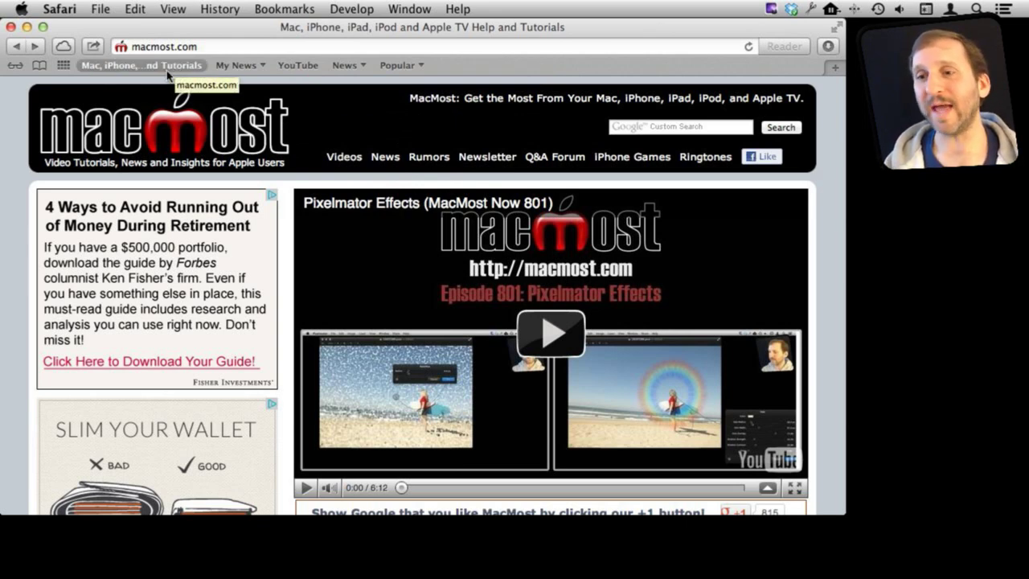
Step: Add a bookmark for the MacMost page into the My News folder
left_click(284, 9)
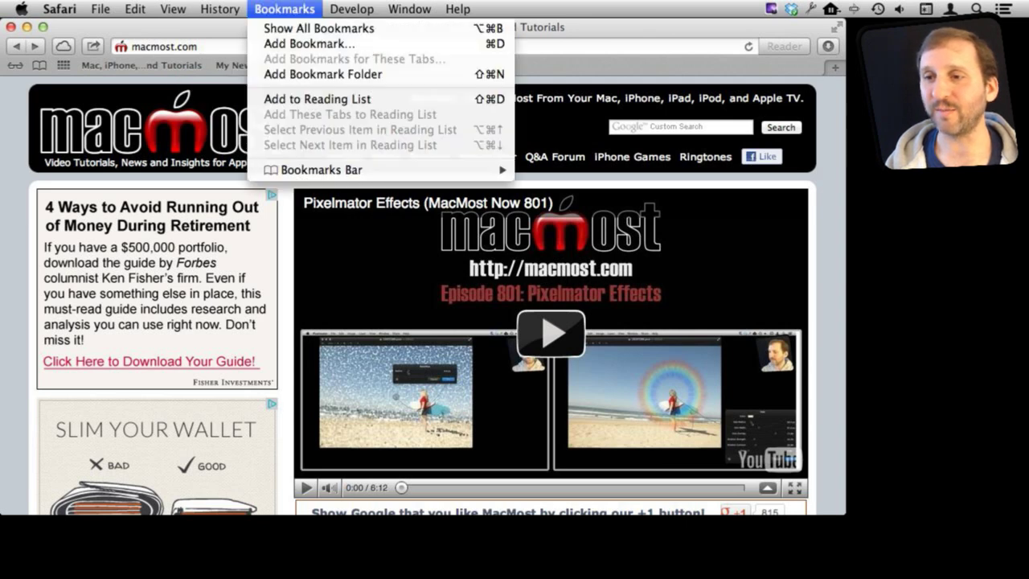
left_click(297, 43)
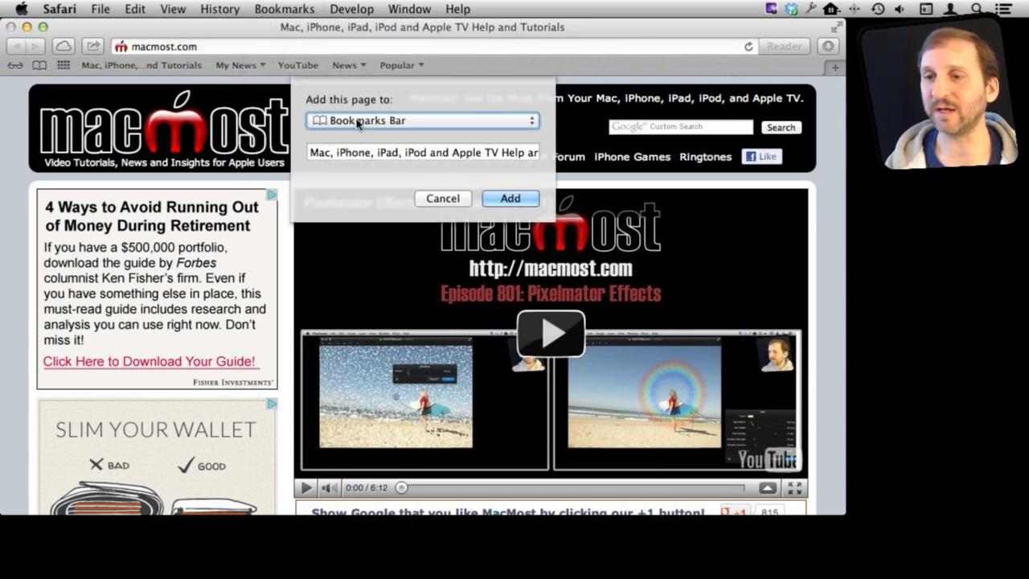
left_click(358, 121)
left_click(360, 135)
left_click(502, 198)
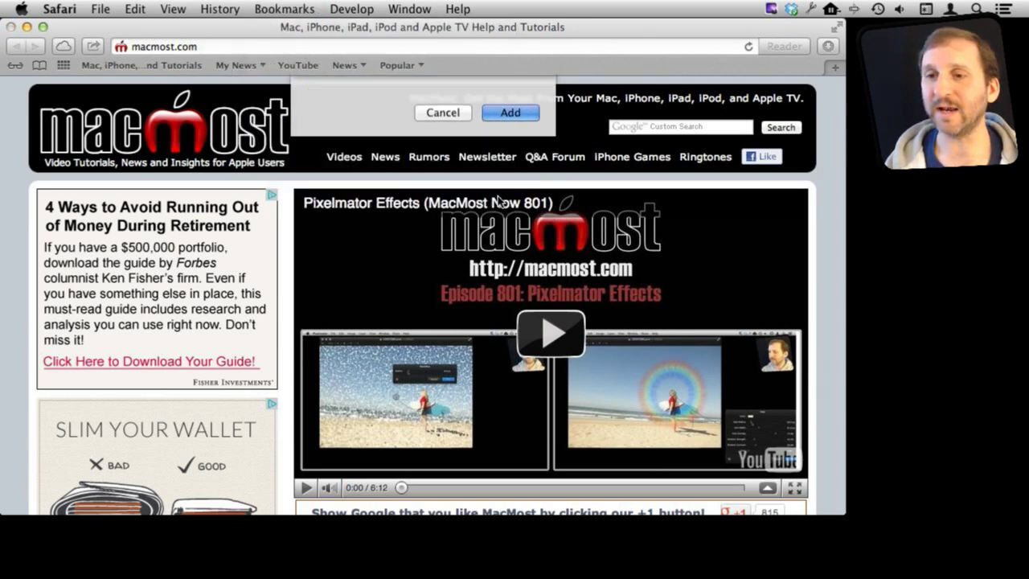
Step: Check the My News folder's contents on the bar, then bring up the bar's options
left_click(241, 66)
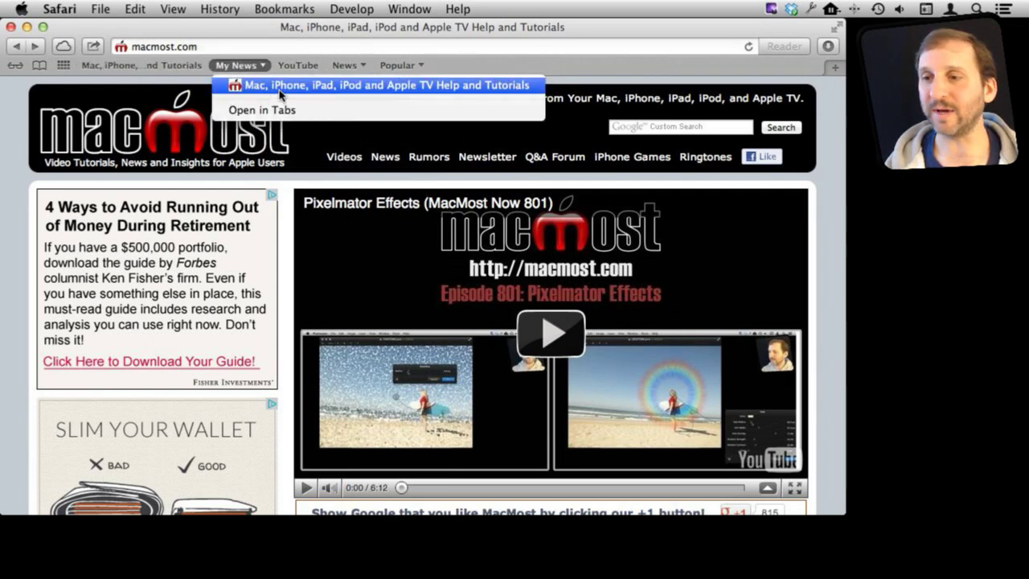
left_click(475, 72)
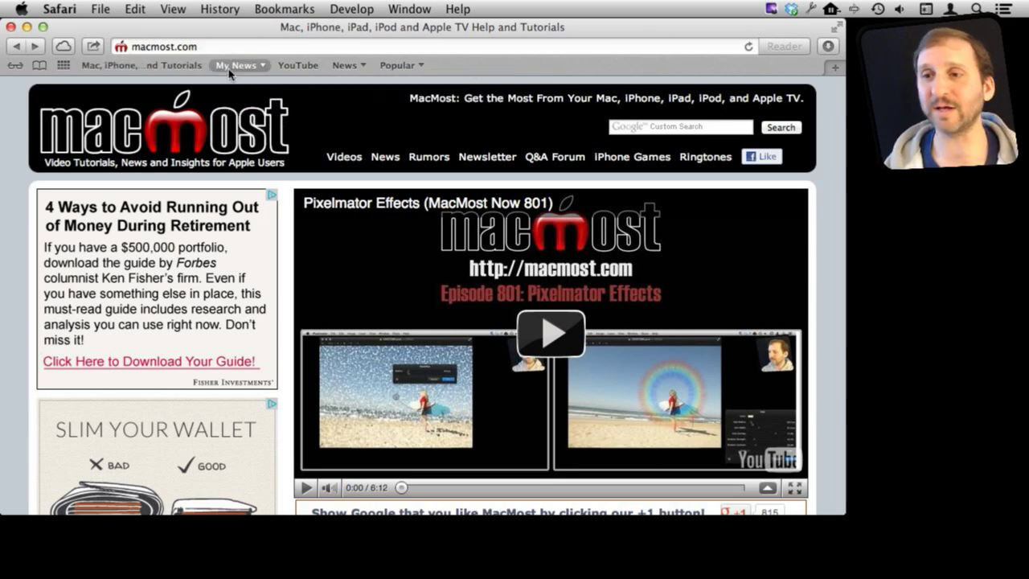
right_click(449, 69)
Step: Cancel the new bar folder, then delete the MacMost bookmark from My News in the bookmarks library
left_click(472, 73)
key("Escape")
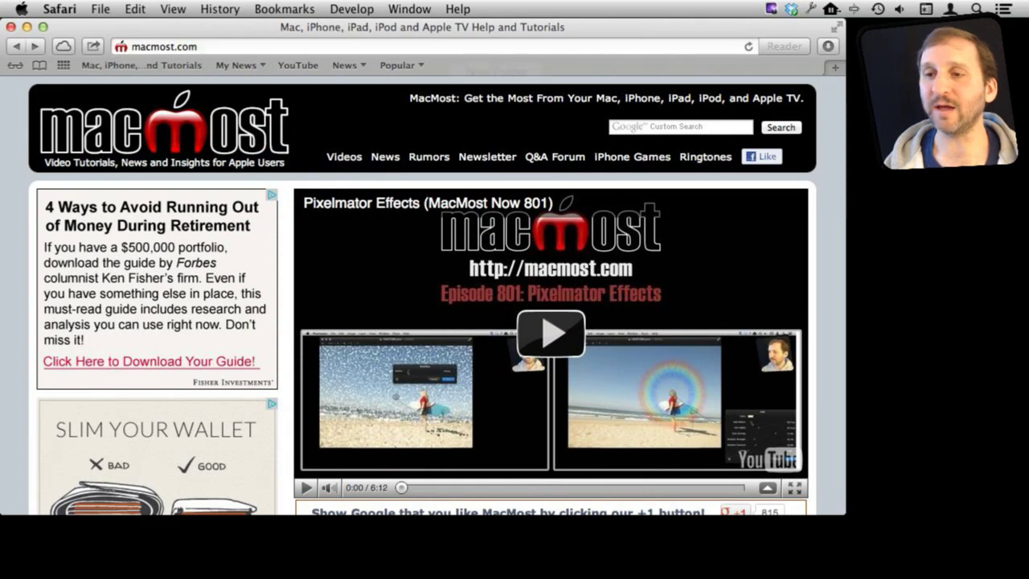
left_click(284, 9)
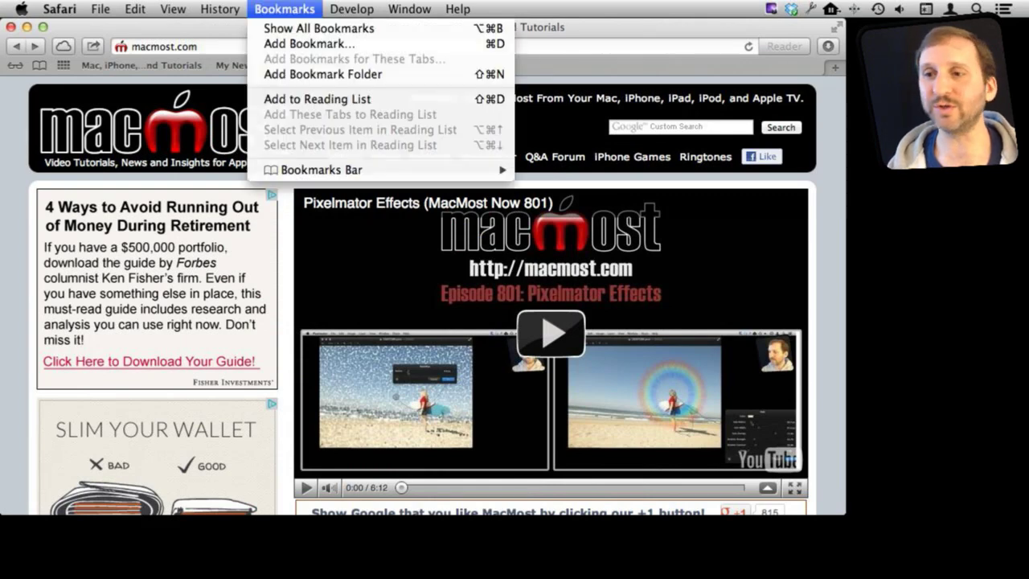
left_click(293, 28)
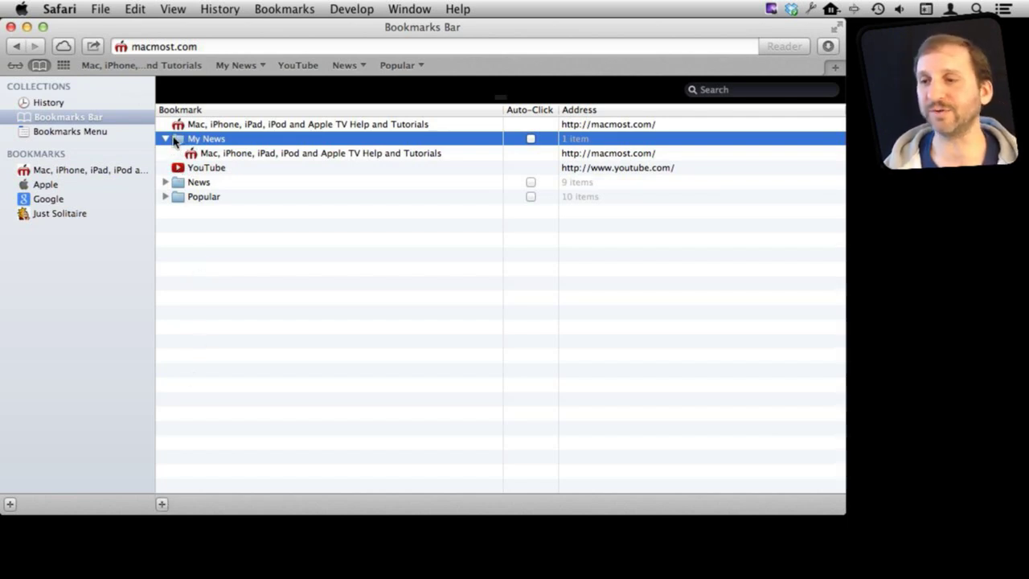
left_click(217, 153)
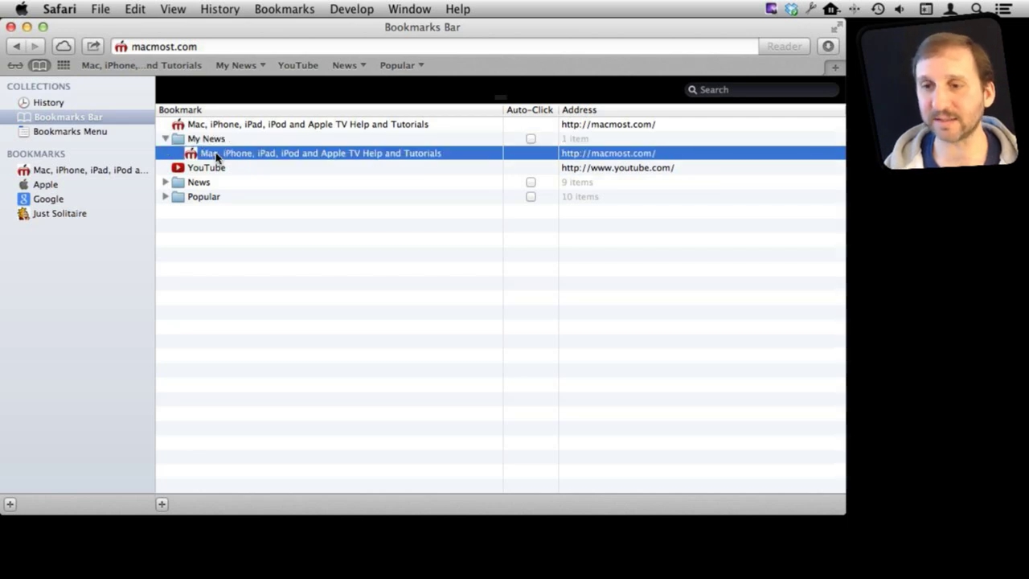
key("Delete")
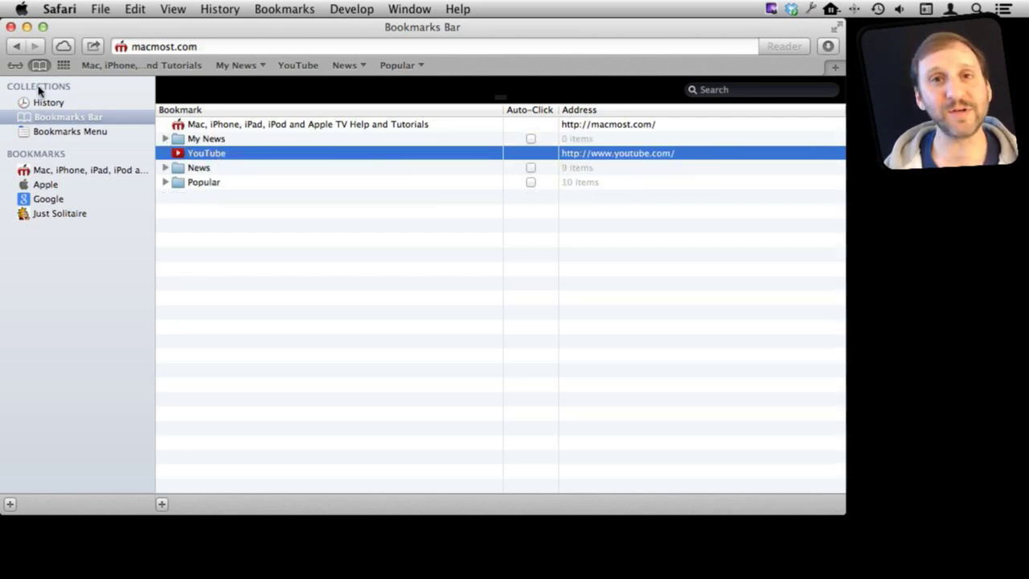
Step: Browse the Bookmarks Menu and Bookmarks Bar collections, then return to the page with Cmd-Option-B
left_click(69, 134)
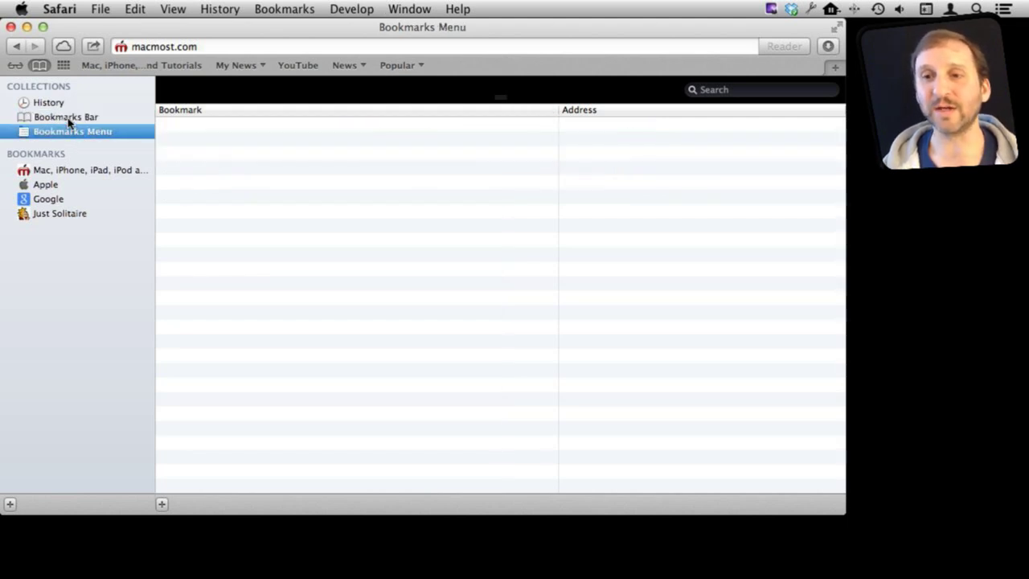
left_click(70, 119)
left_click(64, 135)
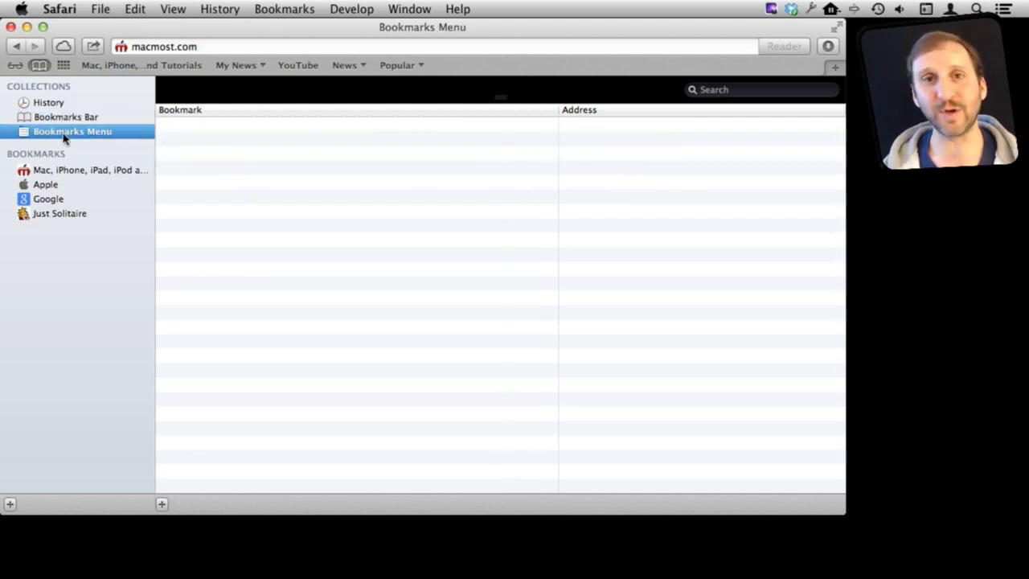
key("super+alt+b")
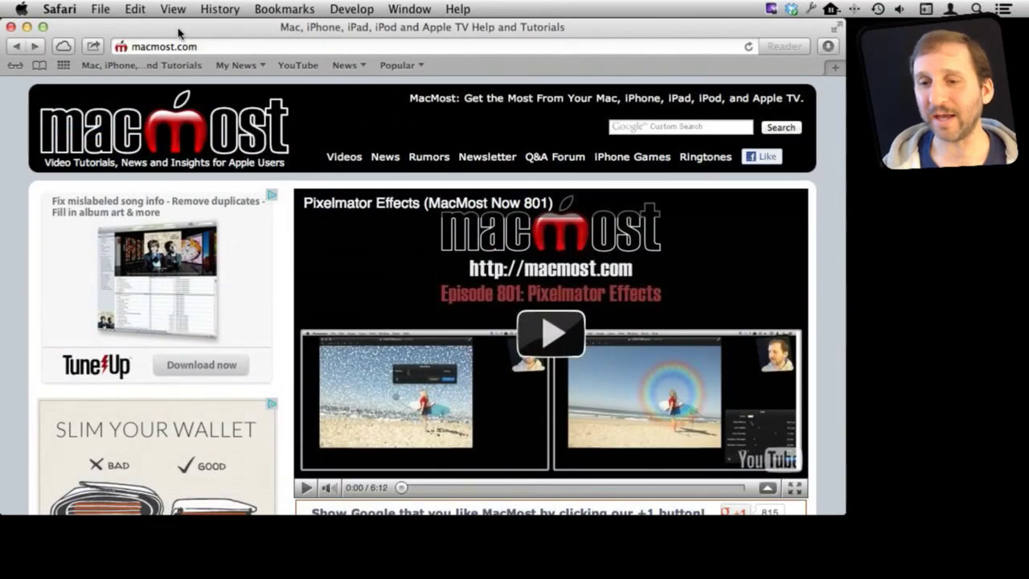
Step: Add a bookmark for the MacMost page into the Bookmarks Menu
left_click(283, 8)
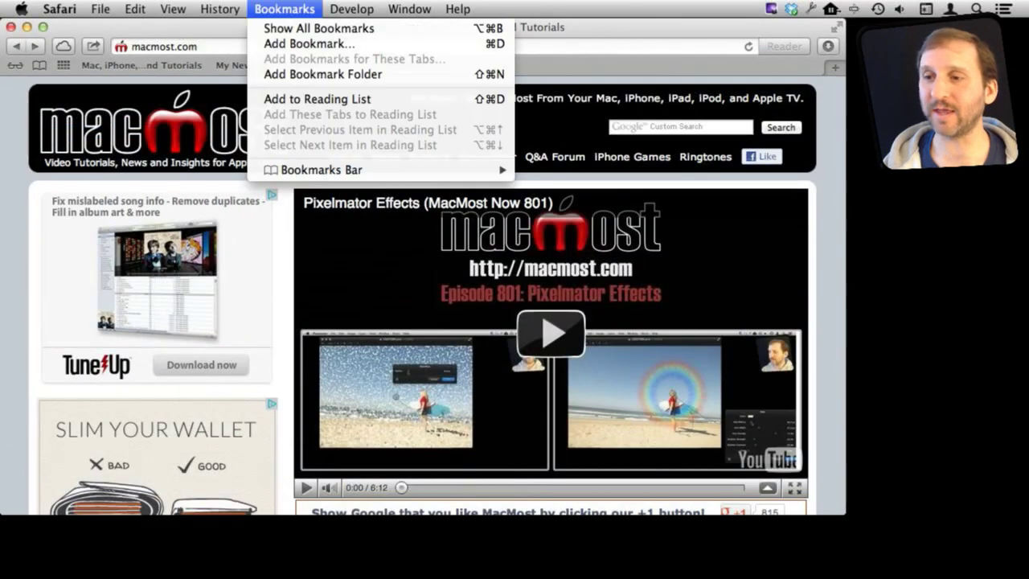
left_click(312, 42)
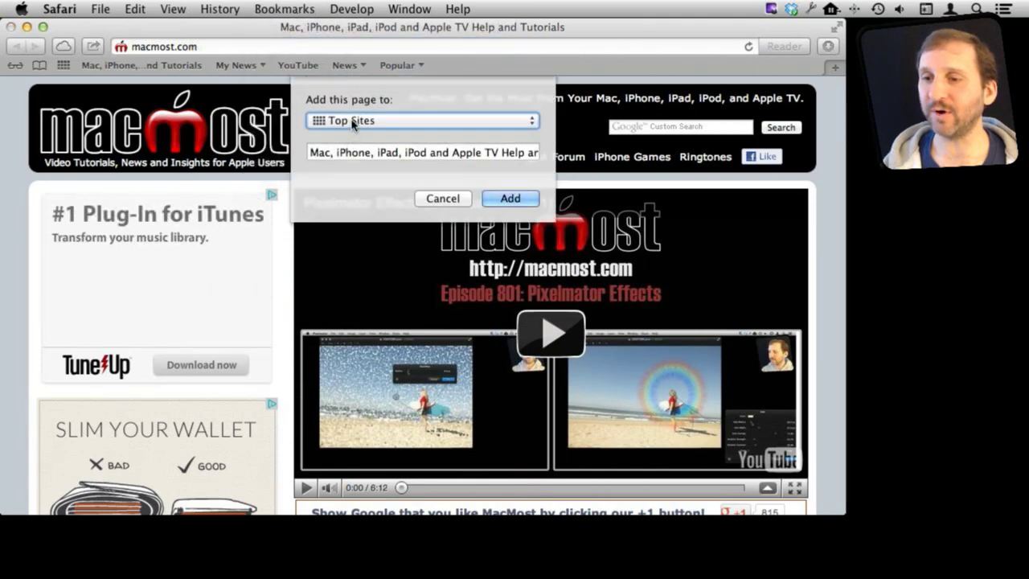
left_click(356, 121)
left_click(357, 210)
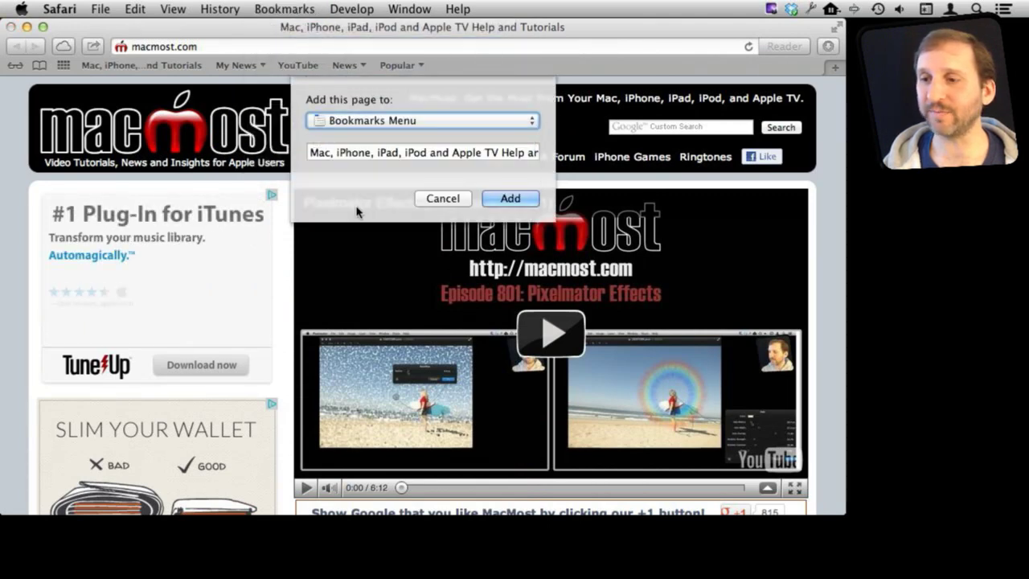
left_click(505, 198)
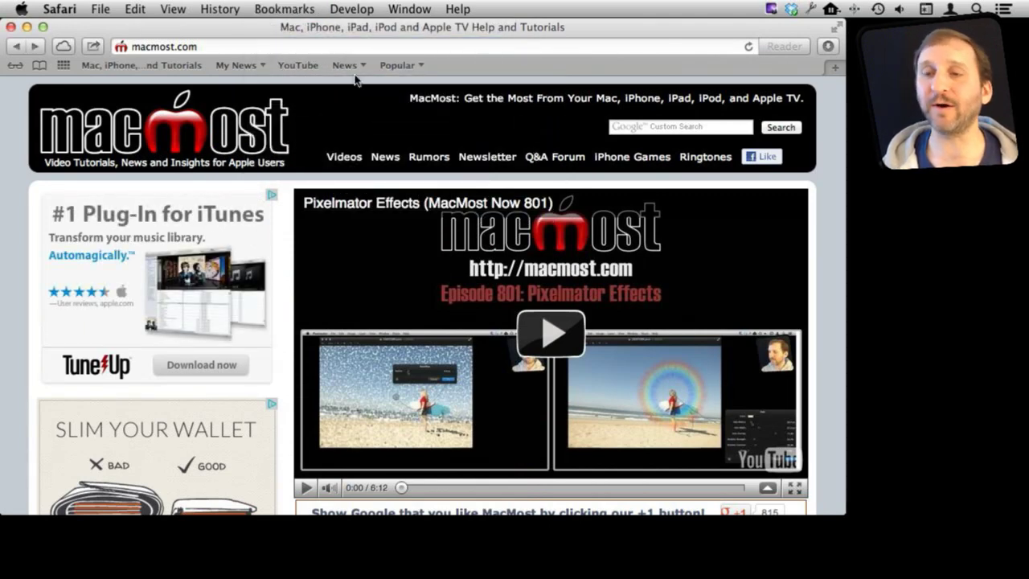
Step: Reopen the MacMost page from its new entry in the Bookmarks menu
left_click(283, 10)
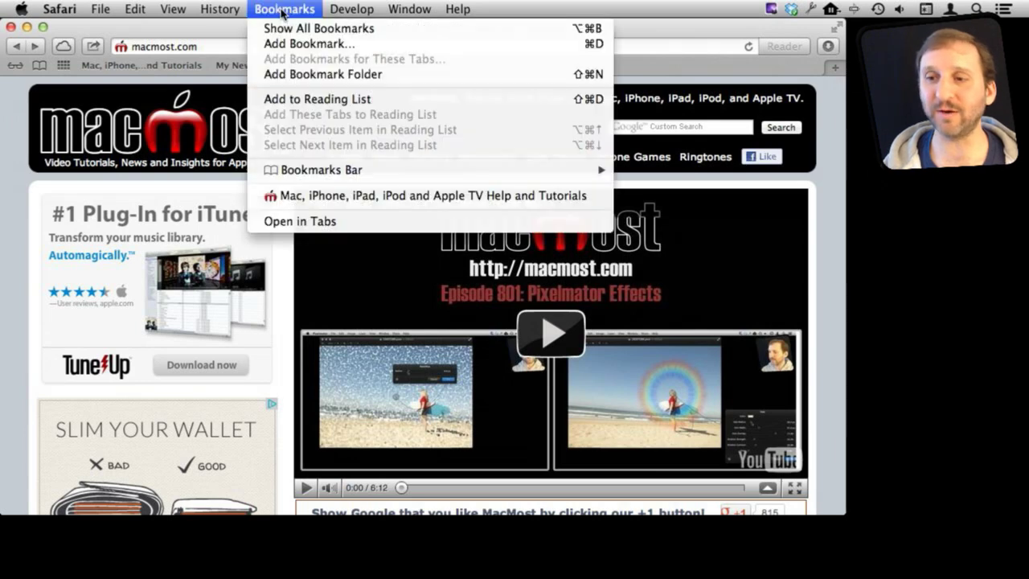
left_click(318, 199)
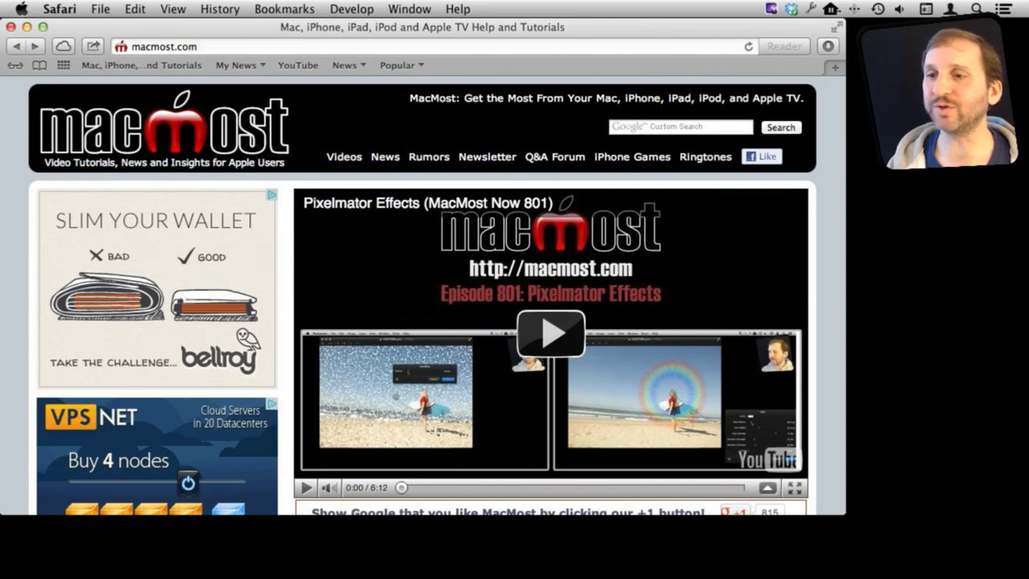
left_click(284, 9)
Step: Add an untitled folder to the Bookmarks Menu collection in the bookmarks library
left_click(281, 27)
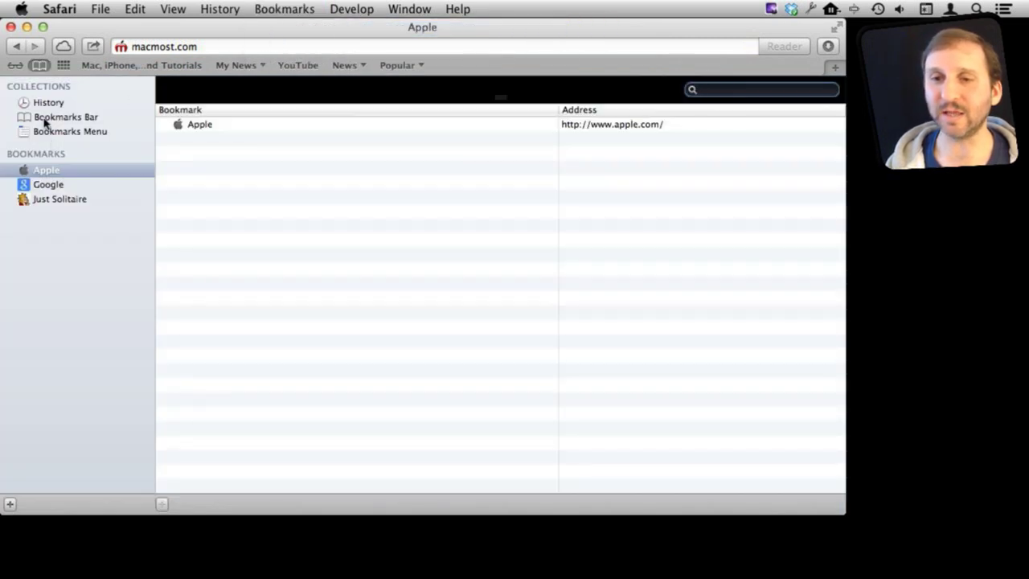
left_click(53, 133)
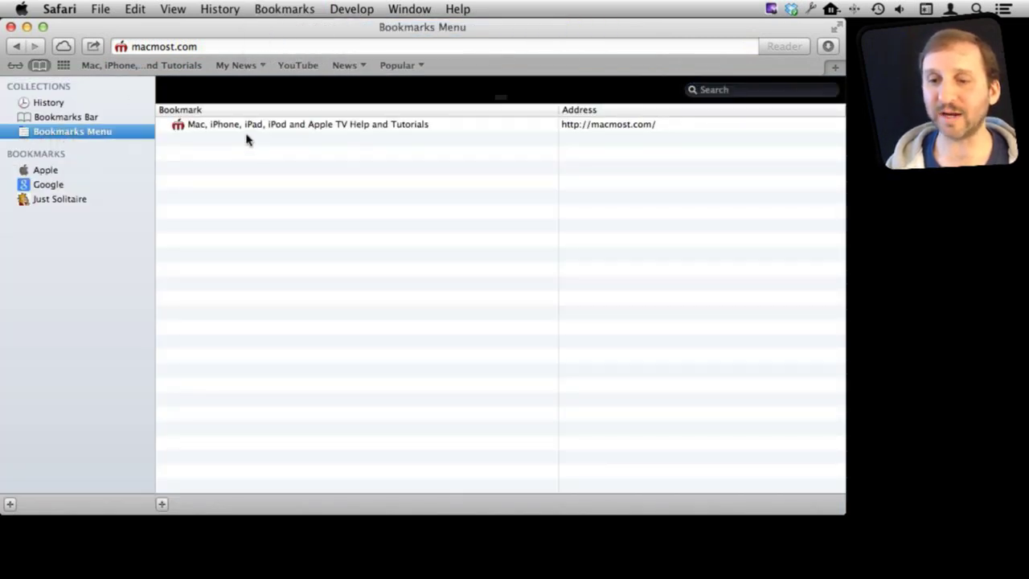
left_click(161, 505)
left_click(221, 390)
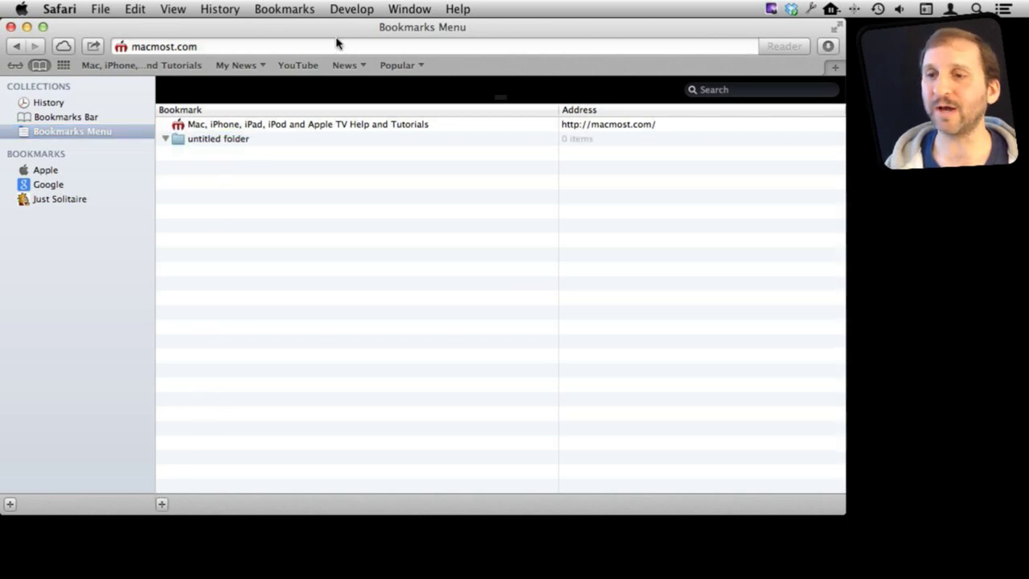
Step: Confirm the untitled folder in the Bookmarks menu, close the library, and start a bookmark with Cmd-D
left_click(284, 8)
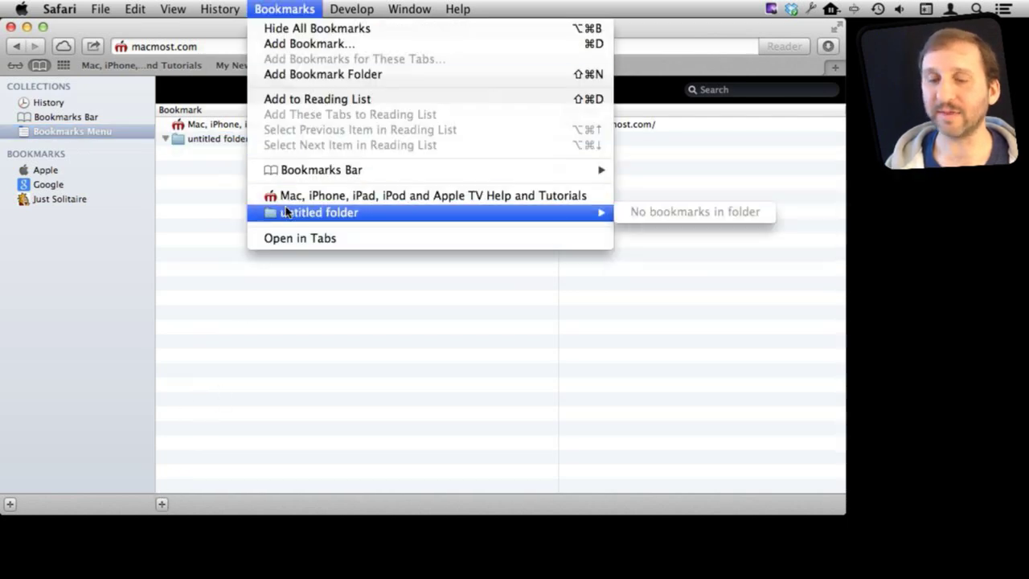
mouse_move(292, 220)
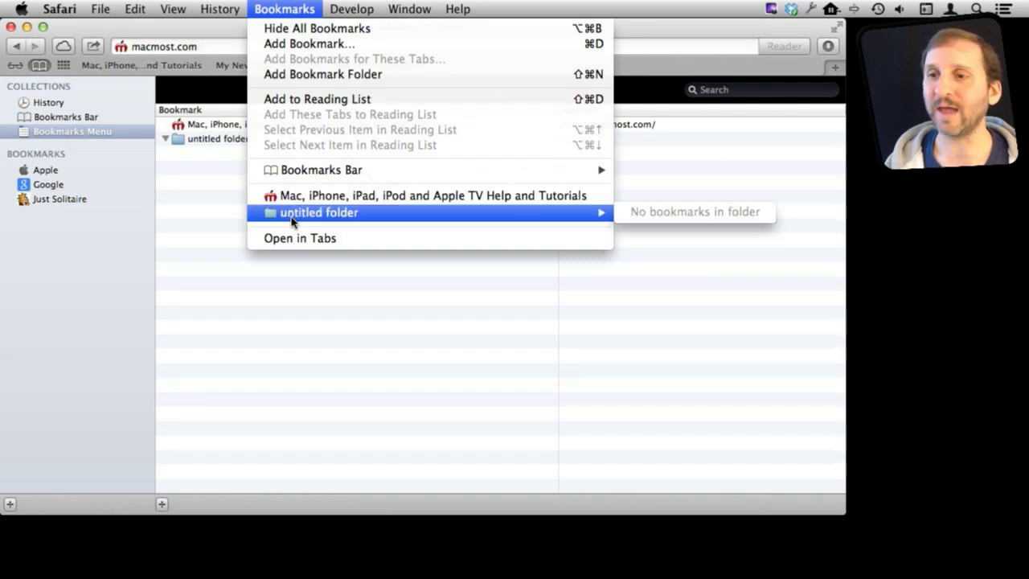
left_click(212, 165)
left_click(37, 65)
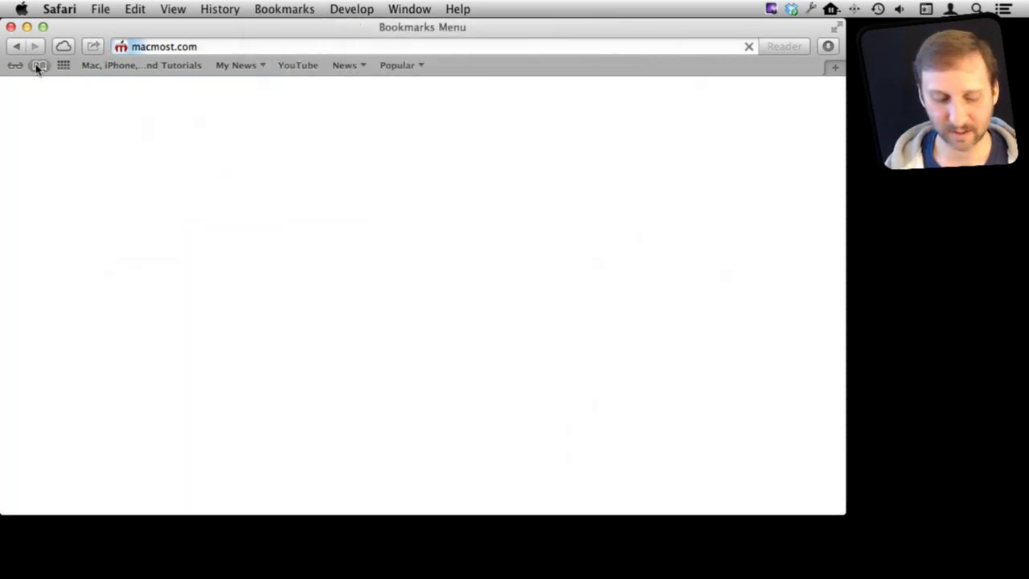
key("super+d")
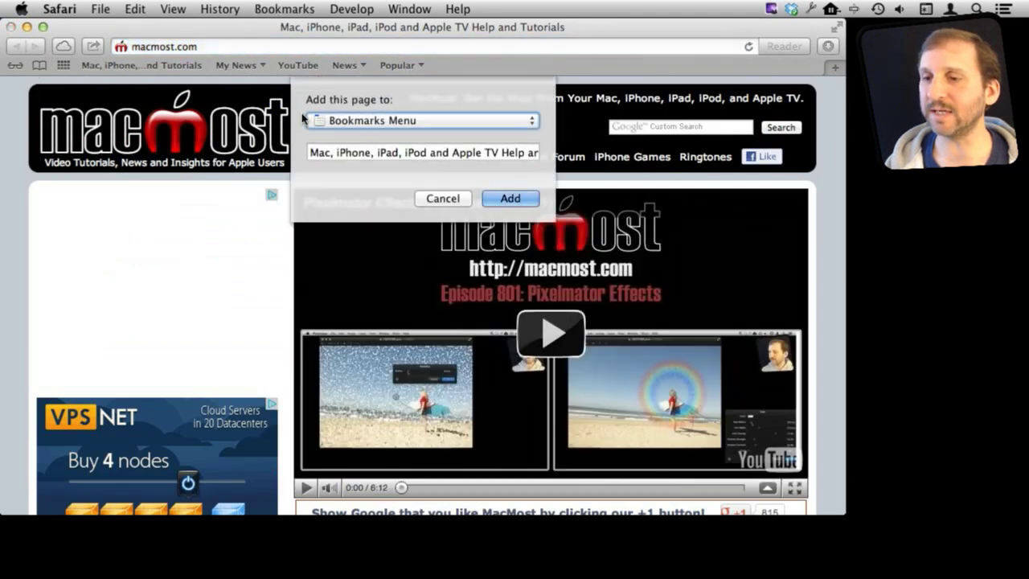
Step: Save the MacMost bookmark into the Bookmarks Menu, then reopen the bookmarks library
left_click(391, 124)
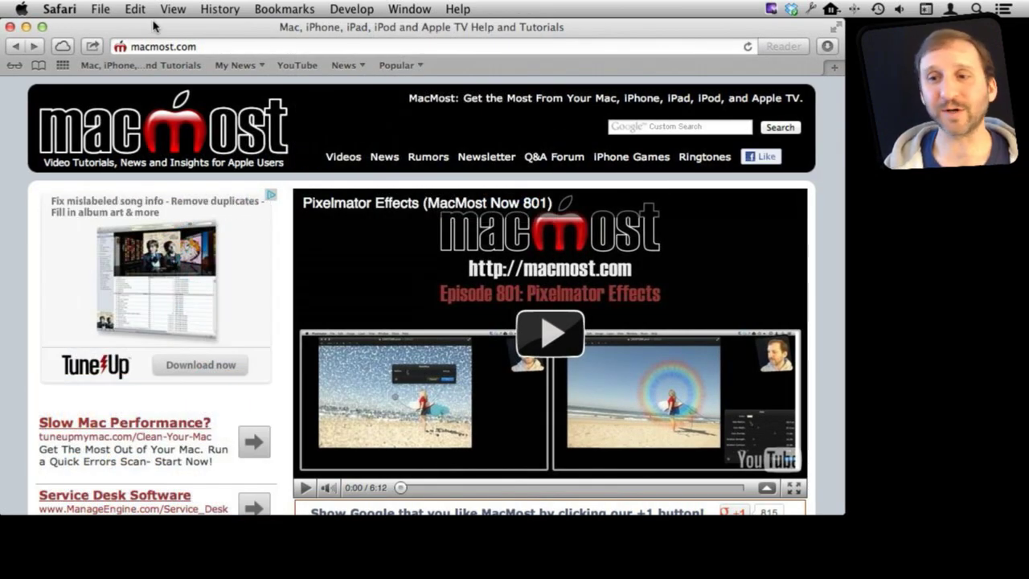
left_click(38, 64)
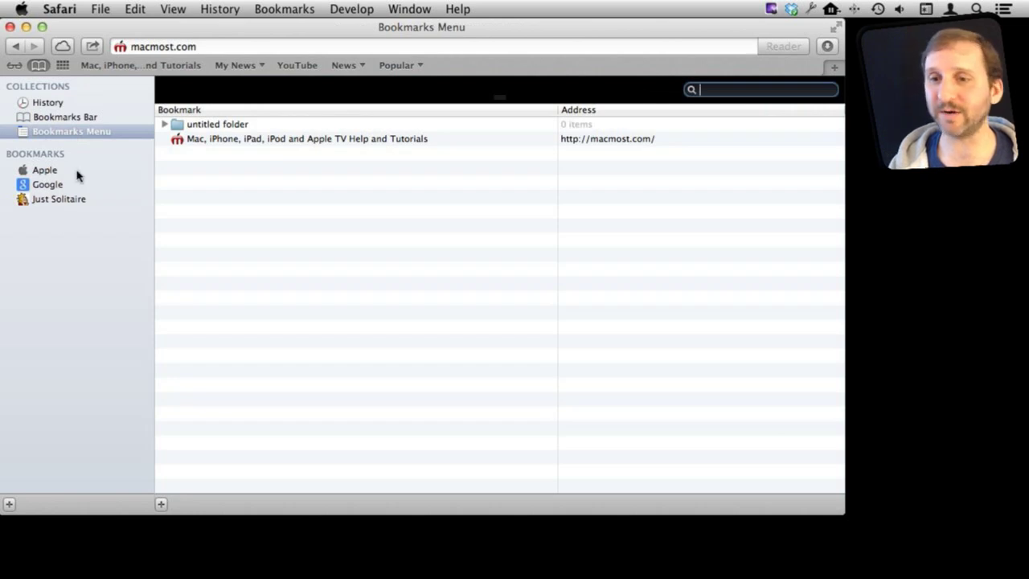
Step: Drag the MacMost bookmark into the sidebar's bookmarks list, add a folder named Stuff, and return to the page
left_click_drag(177, 139, 92, 221)
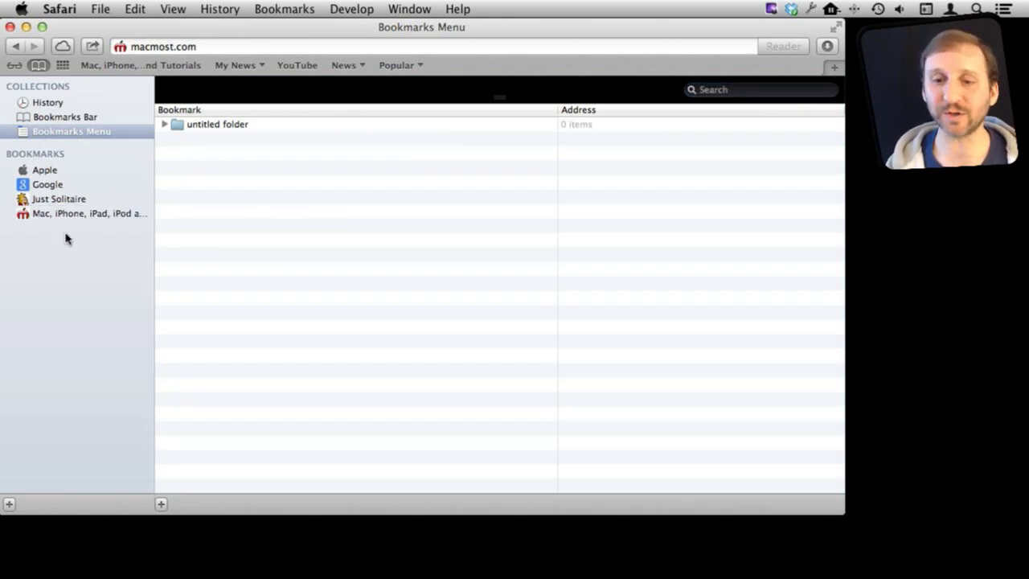
left_click(10, 504)
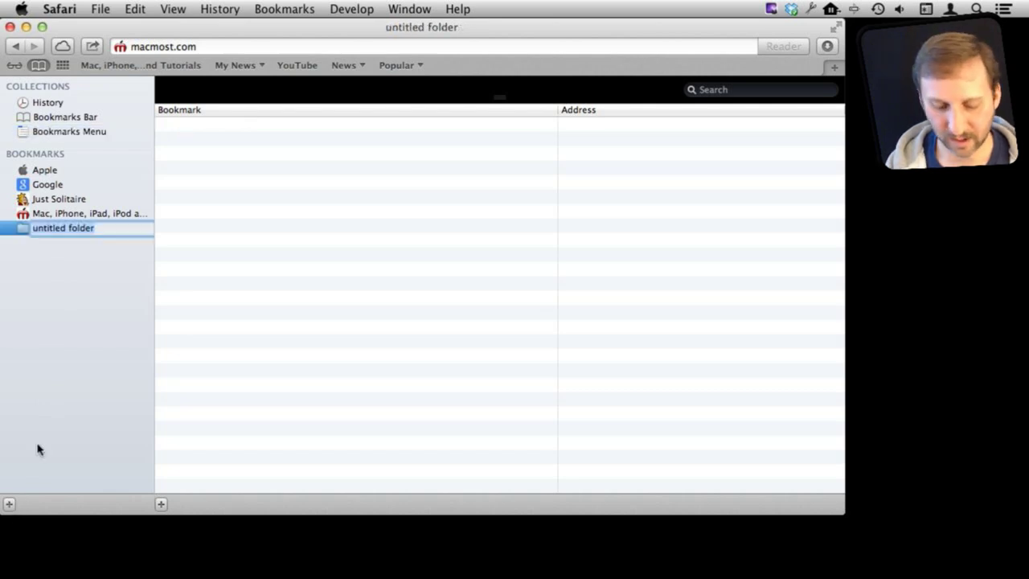
type("Stuff")
key("Return")
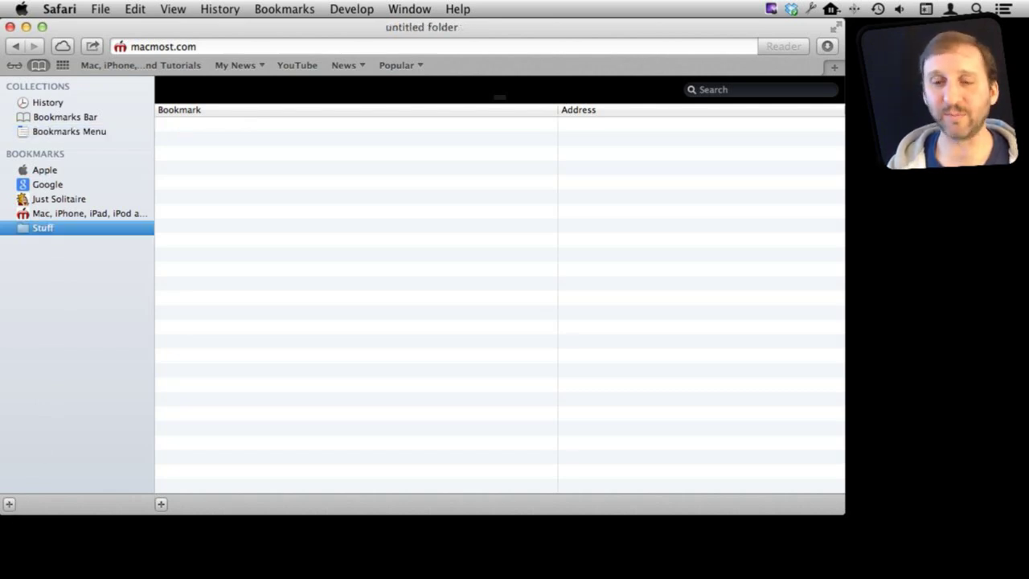
left_click(38, 66)
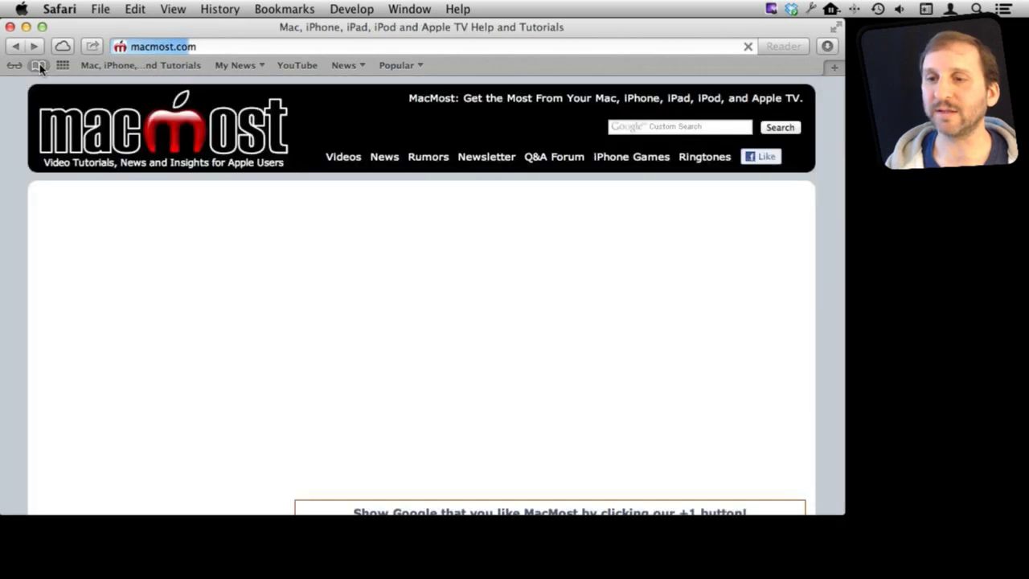
Step: Add a bookmark for the MacMost page into the Stuff folder, then reopen the bookmarks library
left_click(283, 9)
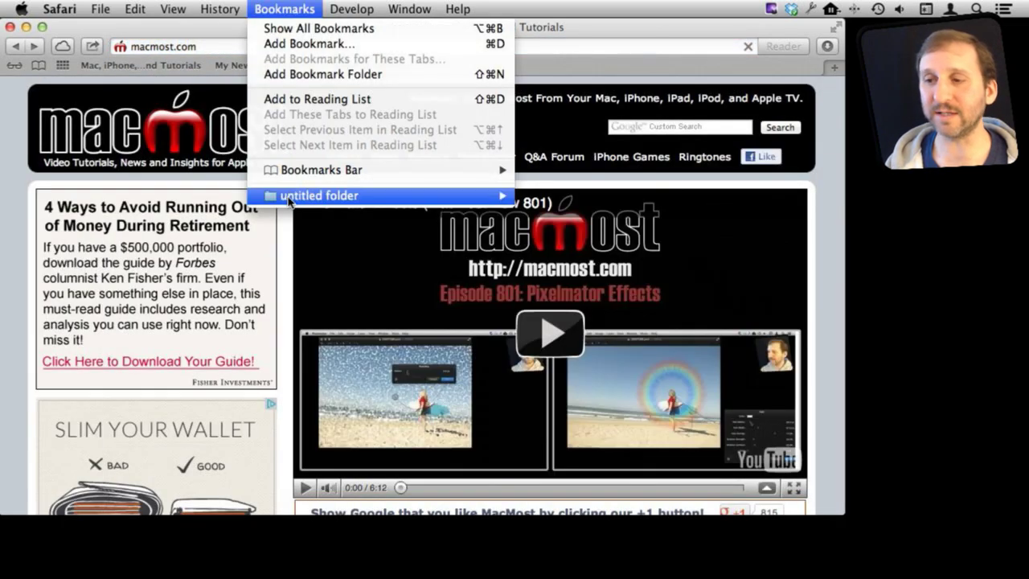
mouse_move(288, 201)
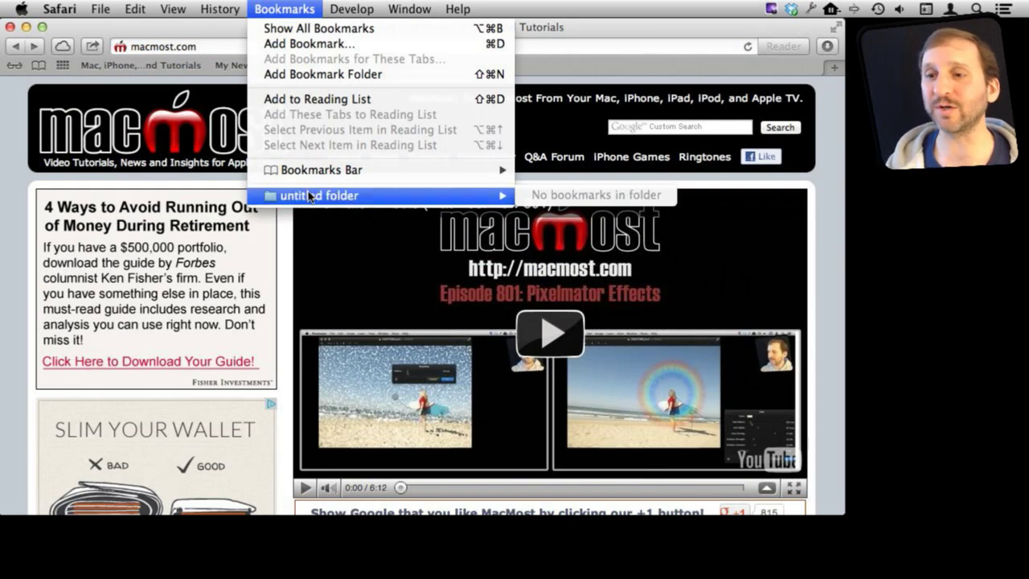
left_click(326, 45)
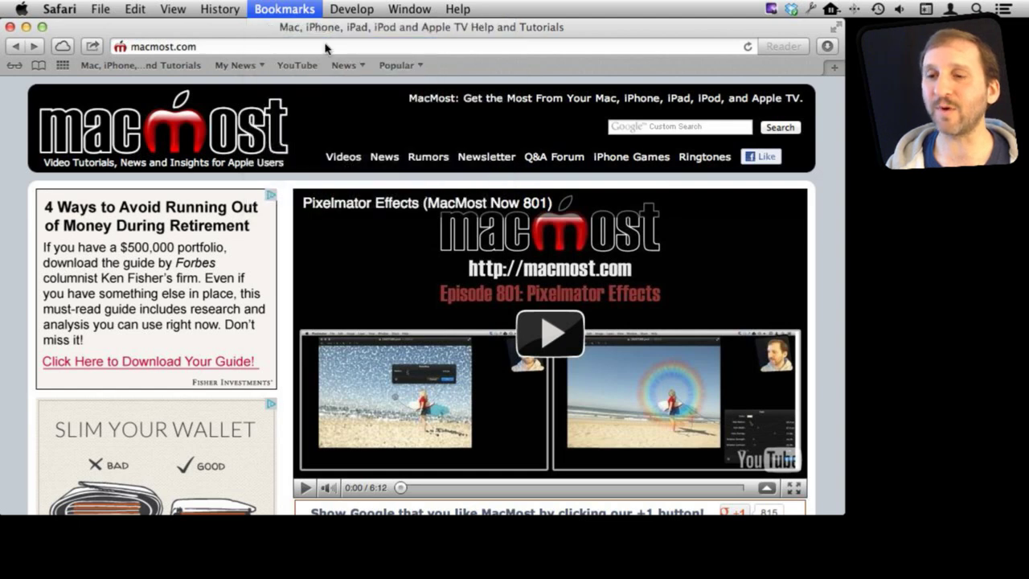
left_click(402, 121)
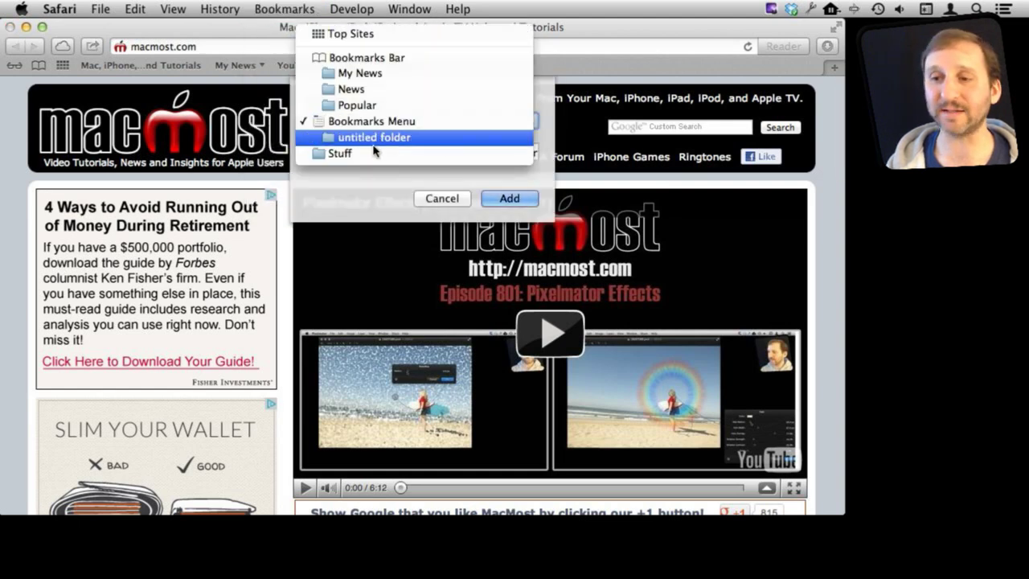
left_click(370, 151)
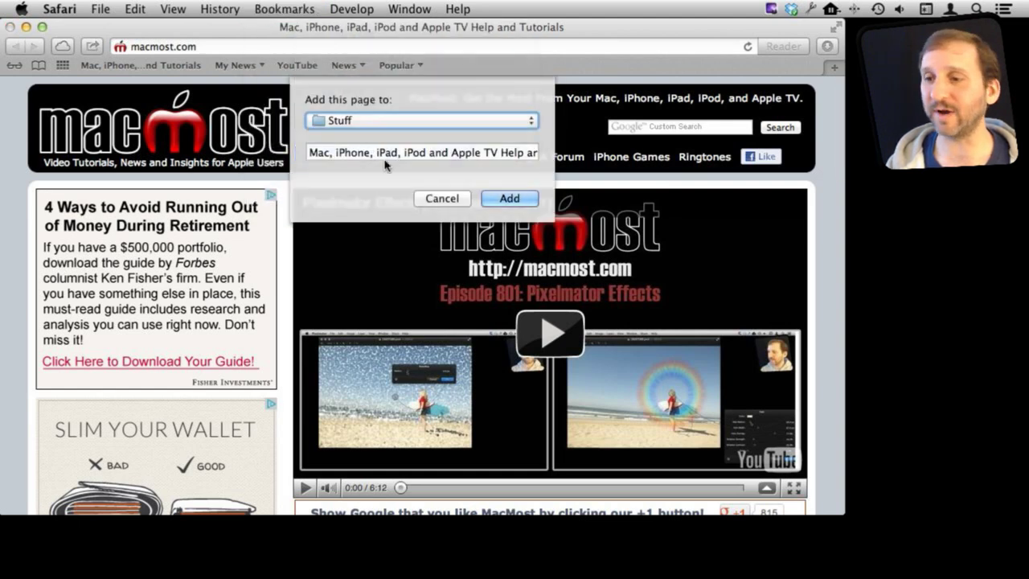
left_click(508, 199)
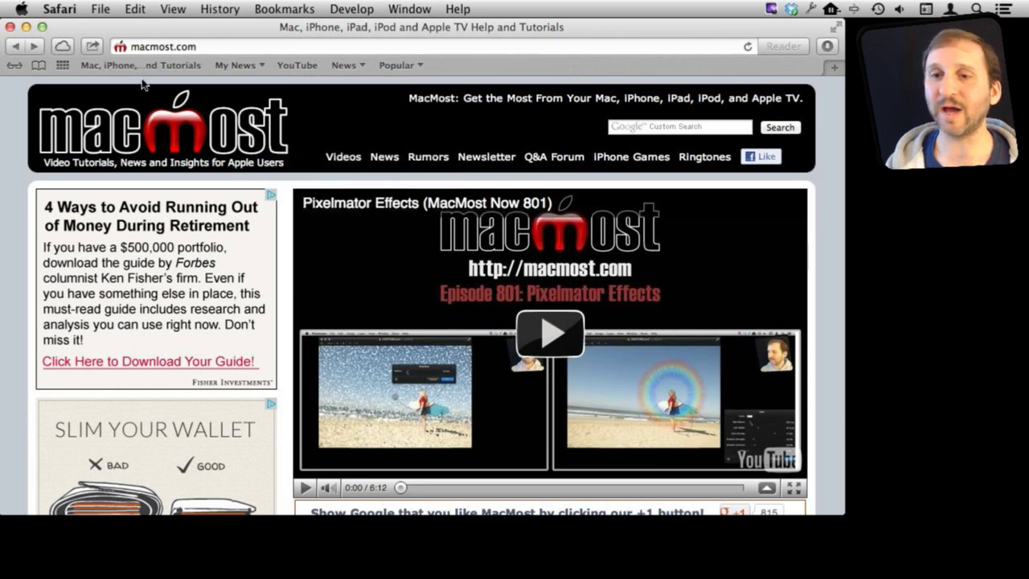
left_click(39, 65)
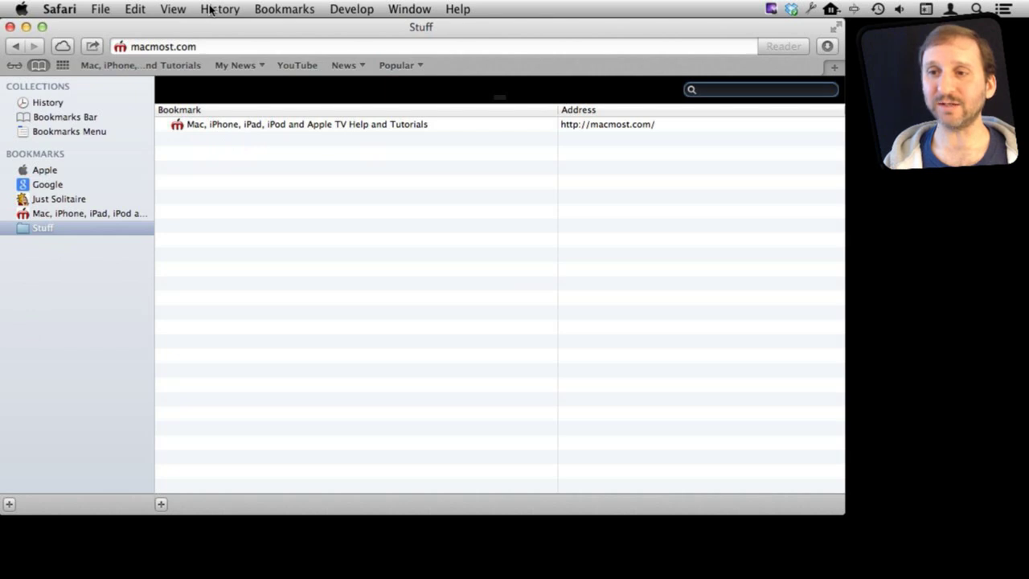
Step: Open and dismiss the Bookmarks menu twice while the library shows the Stuff folder
left_click(272, 10)
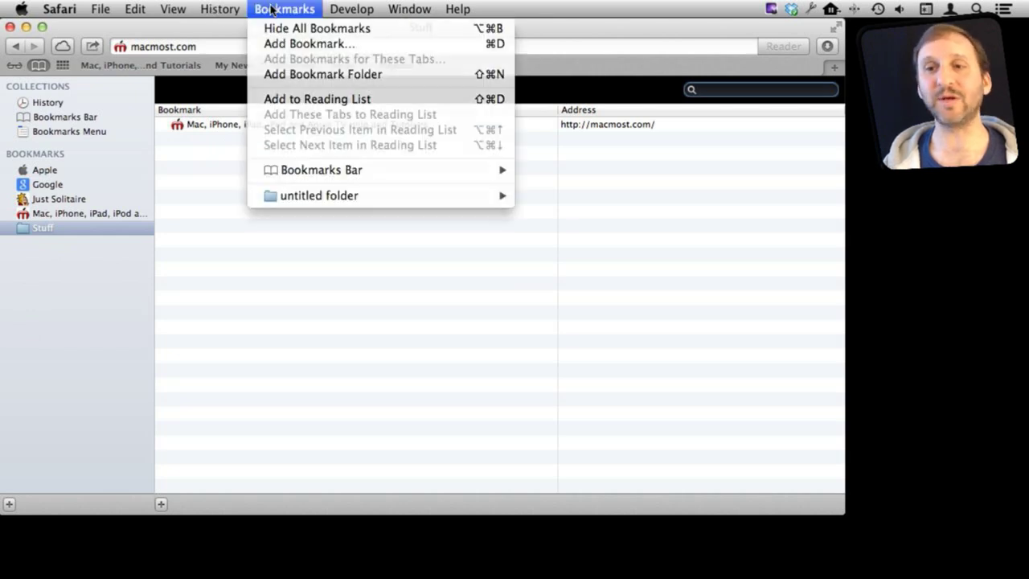
left_click(194, 33)
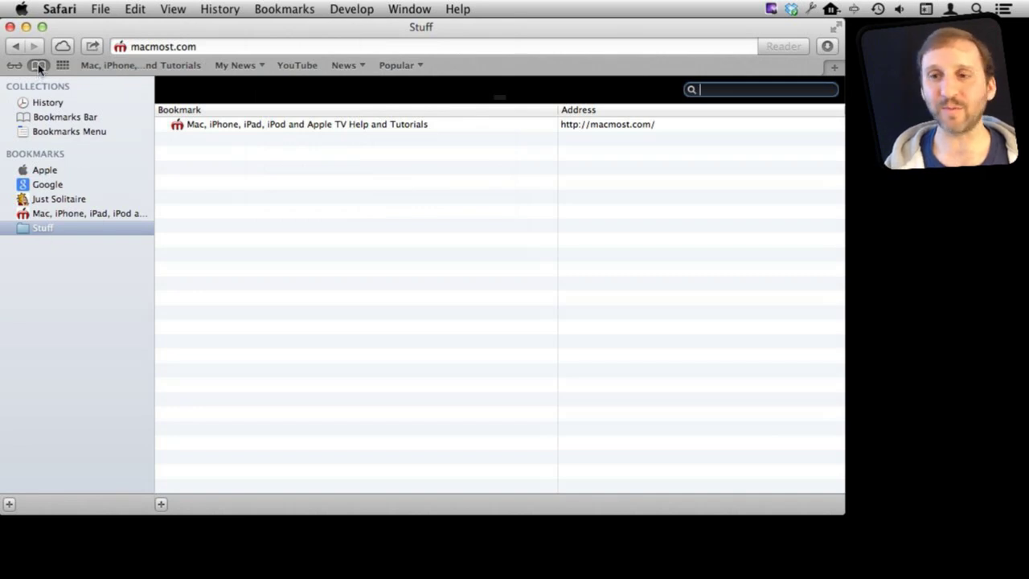
left_click(285, 9)
key("Escape")
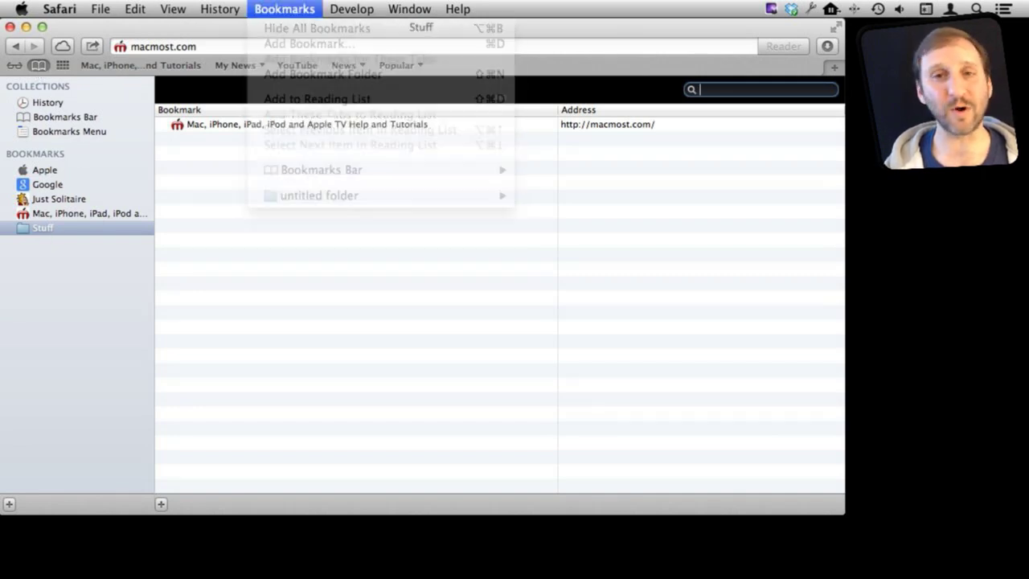
Step: Search the Stuff folder for 'mac', compare All versus Stuff scope, then return to the MacMost page
left_click(57, 231)
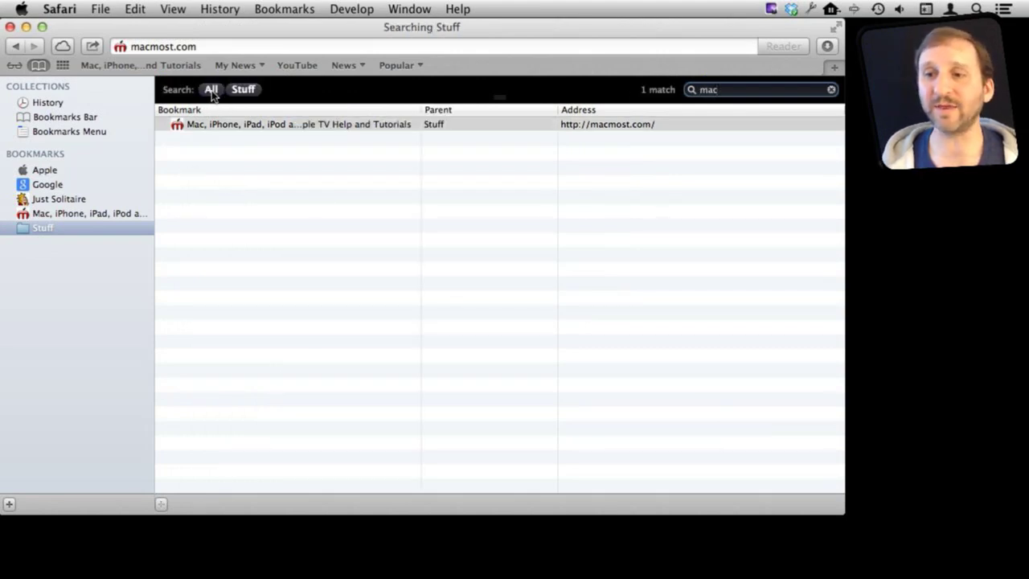
left_click(211, 90)
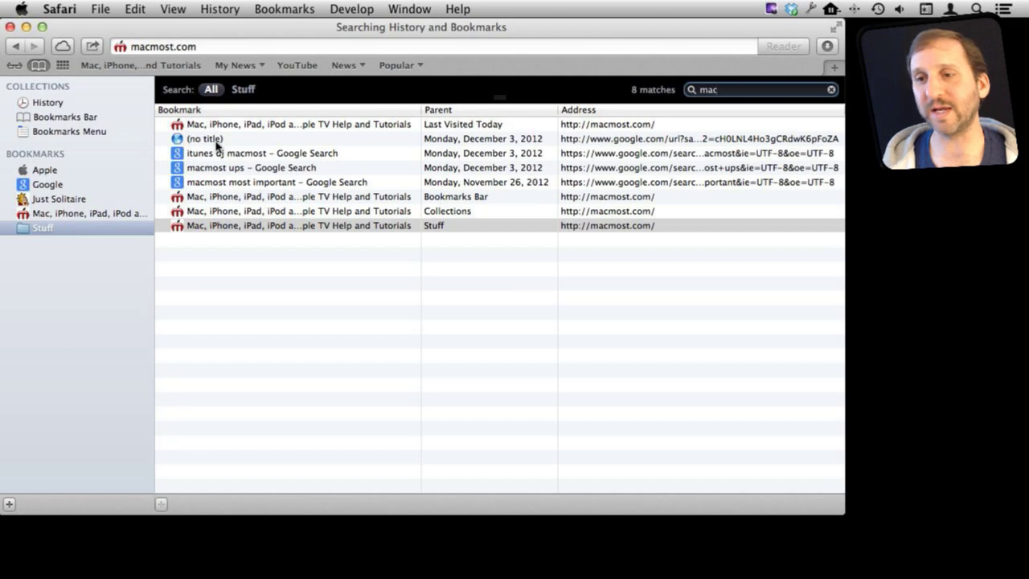
left_click(241, 91)
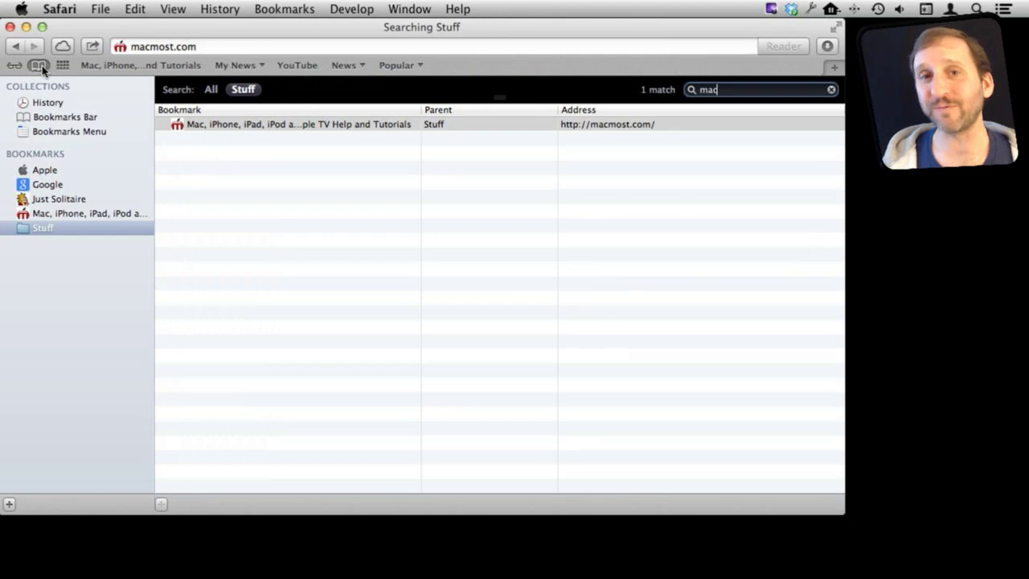
left_click(40, 68)
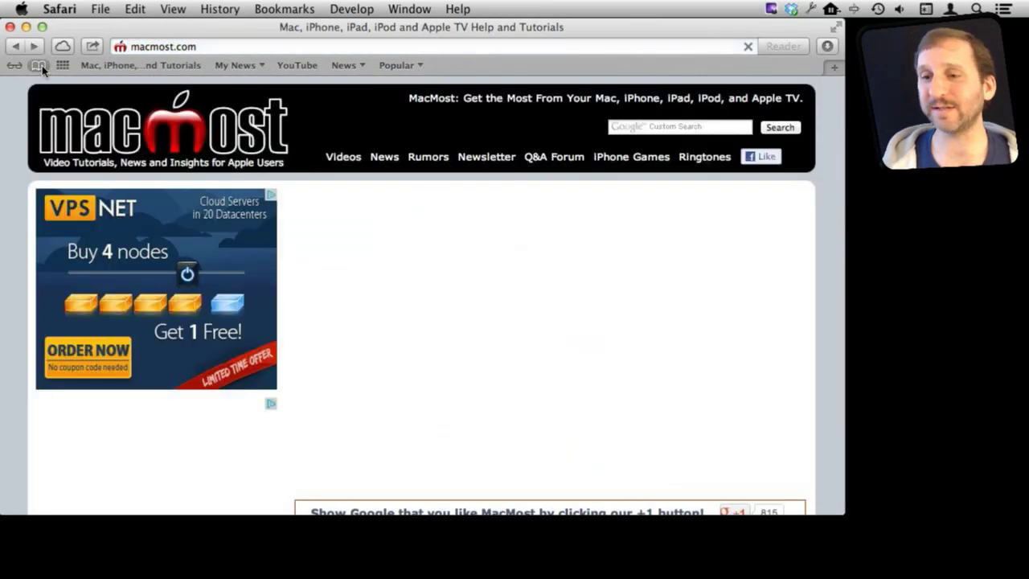
Step: Bookmark the MacMost page with Top Sites chosen as its location
left_click(271, 9)
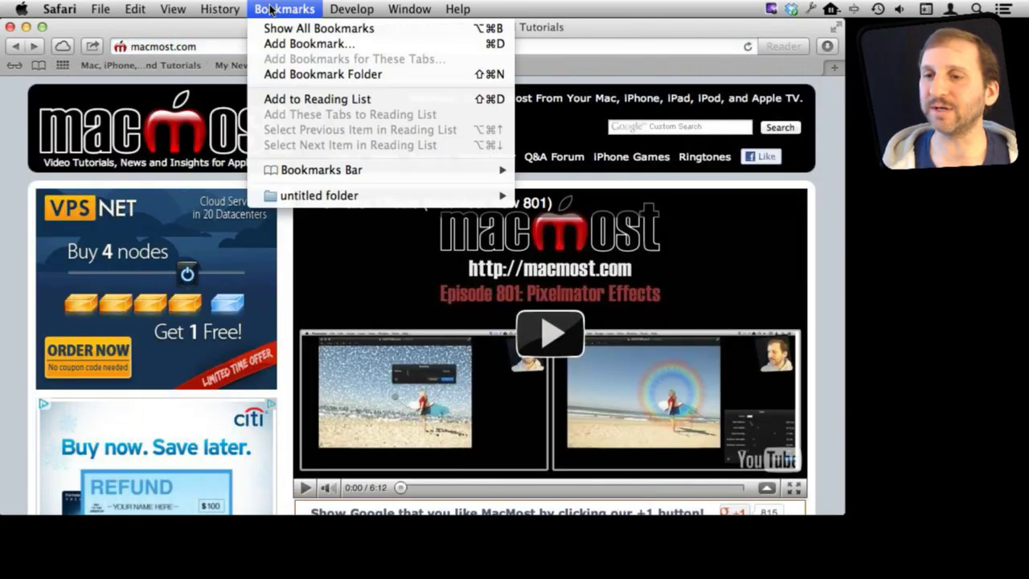
left_click(292, 42)
left_click(377, 120)
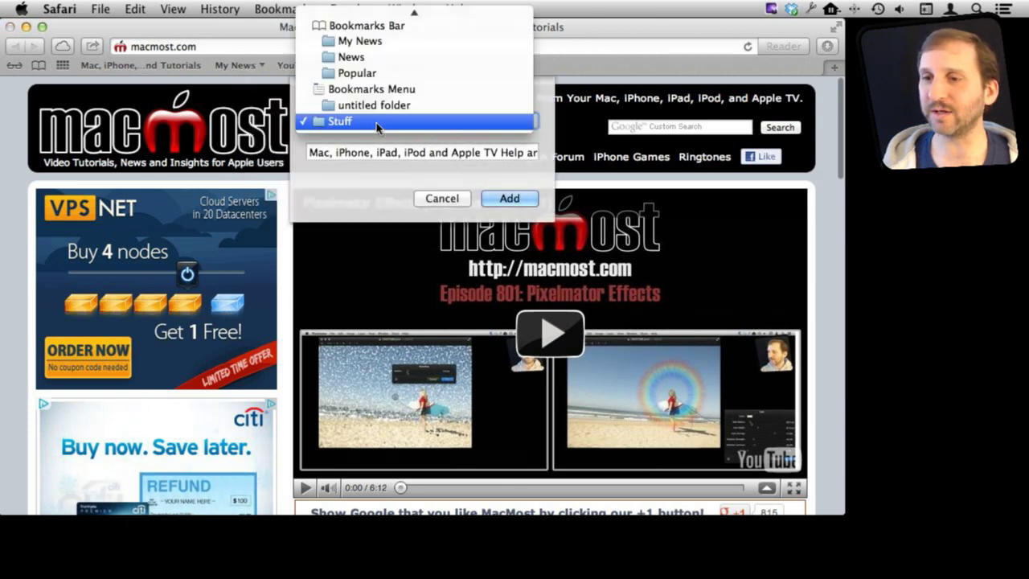
left_click(379, 17)
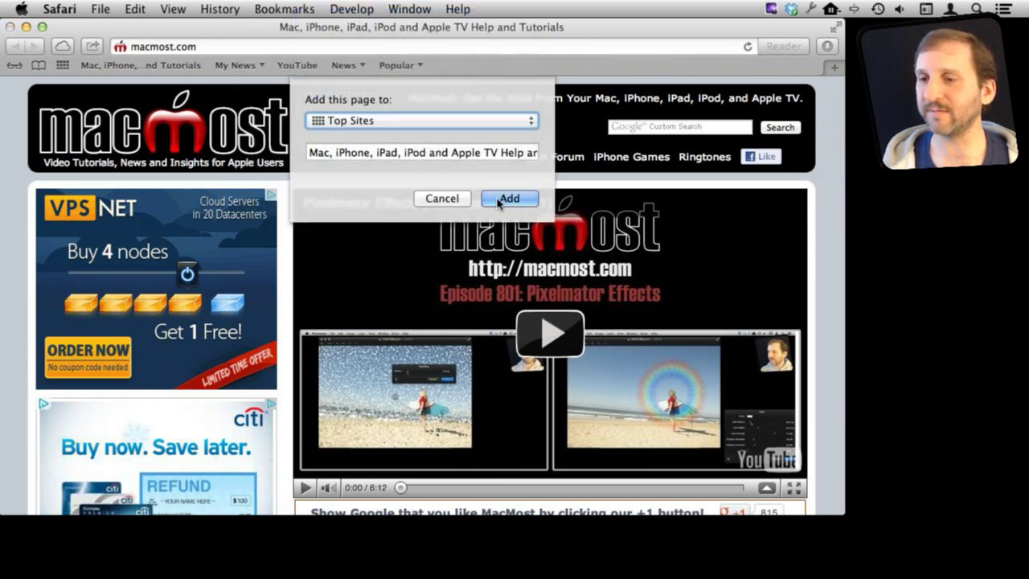
left_click(510, 199)
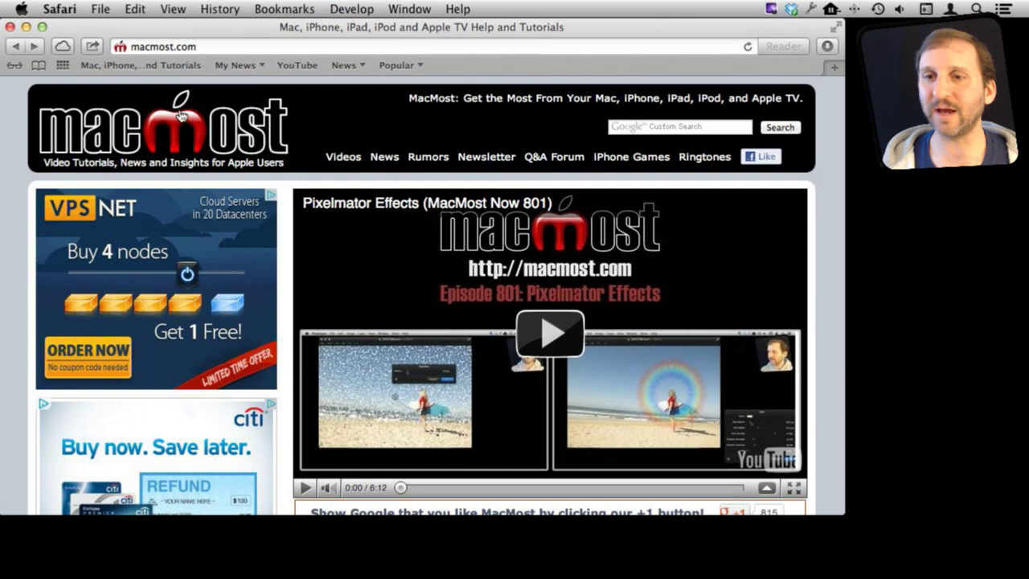
Step: Pin the macmost tile on the Top Sites wall, then return to the bookmarks library showing the Stuff folder search
left_click(61, 66)
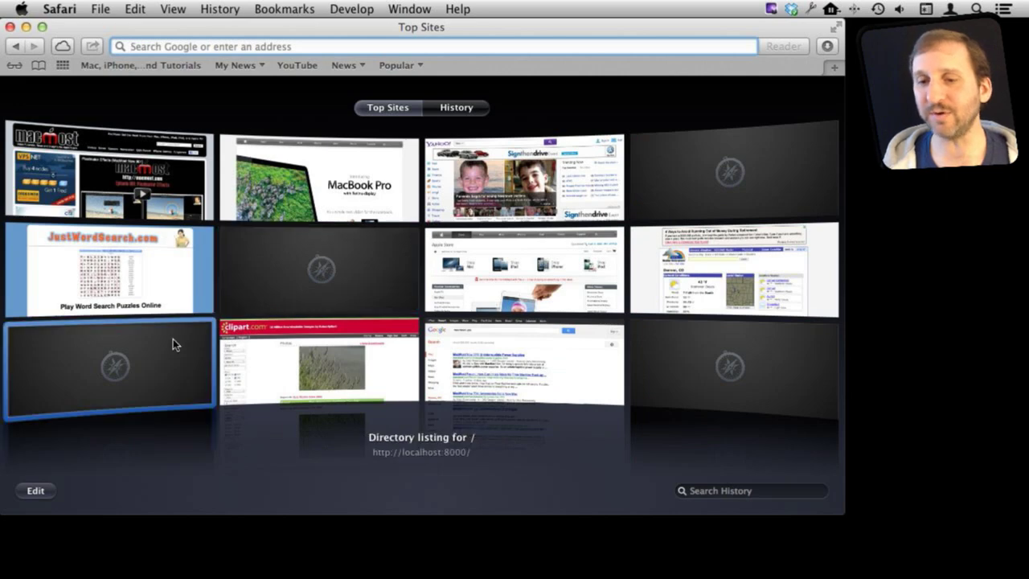
left_click(35, 489)
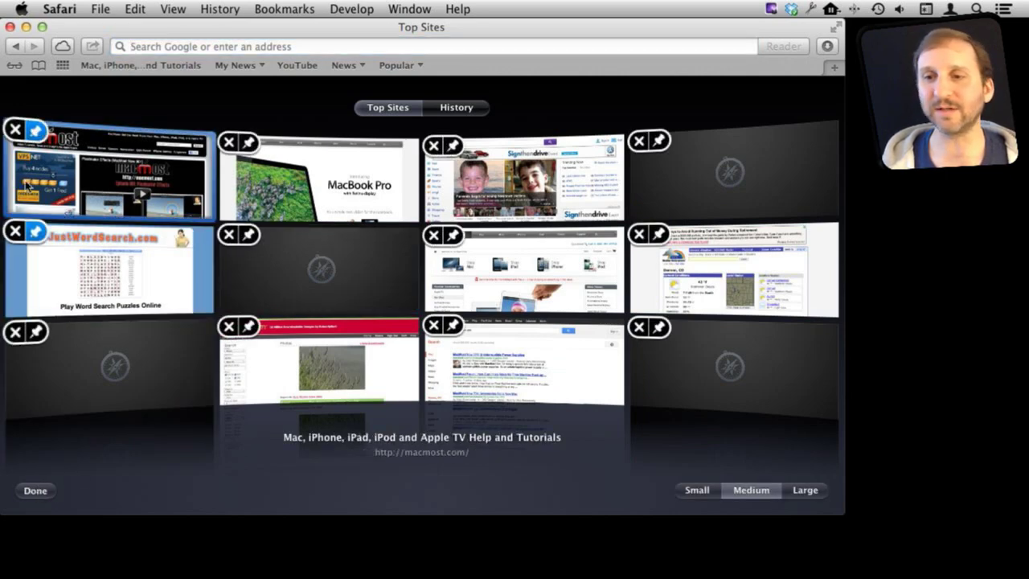
left_click(34, 131)
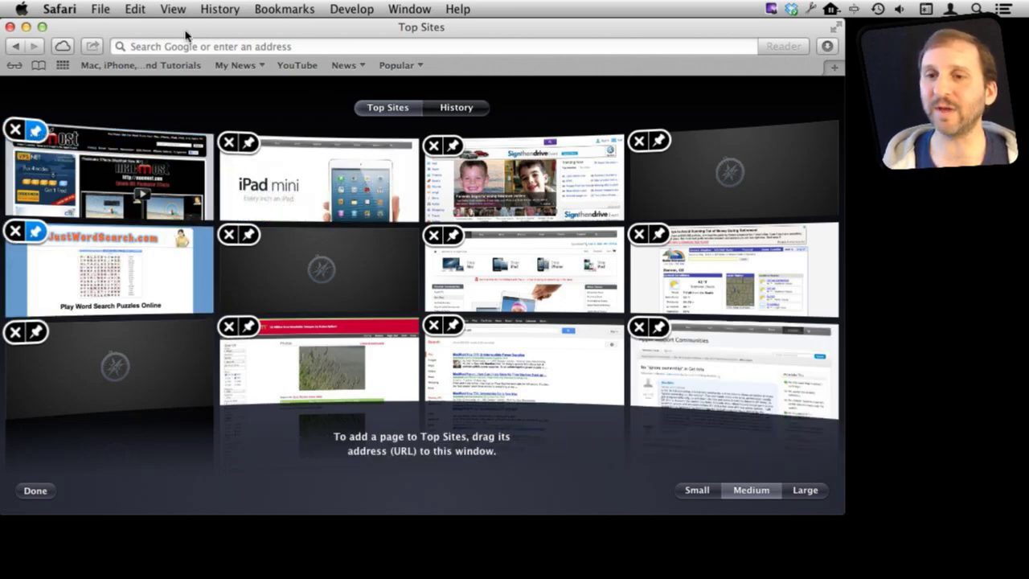
left_click(38, 65)
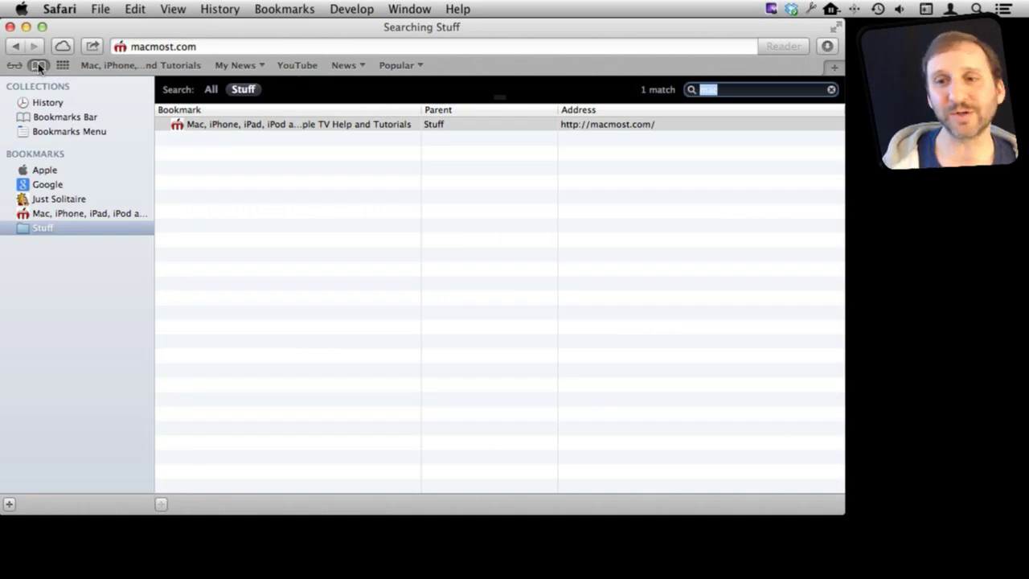